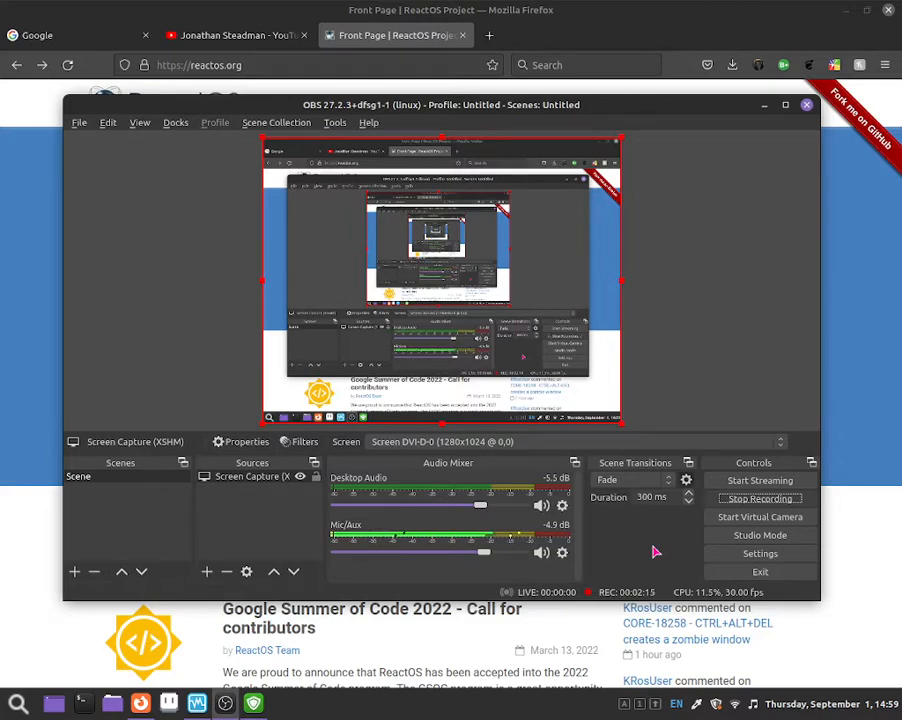
Request the ReactOS 0.4.14 Boot CD download from the ReactOS site, declining the donation, and return to the download page.
left_click(45, 411)
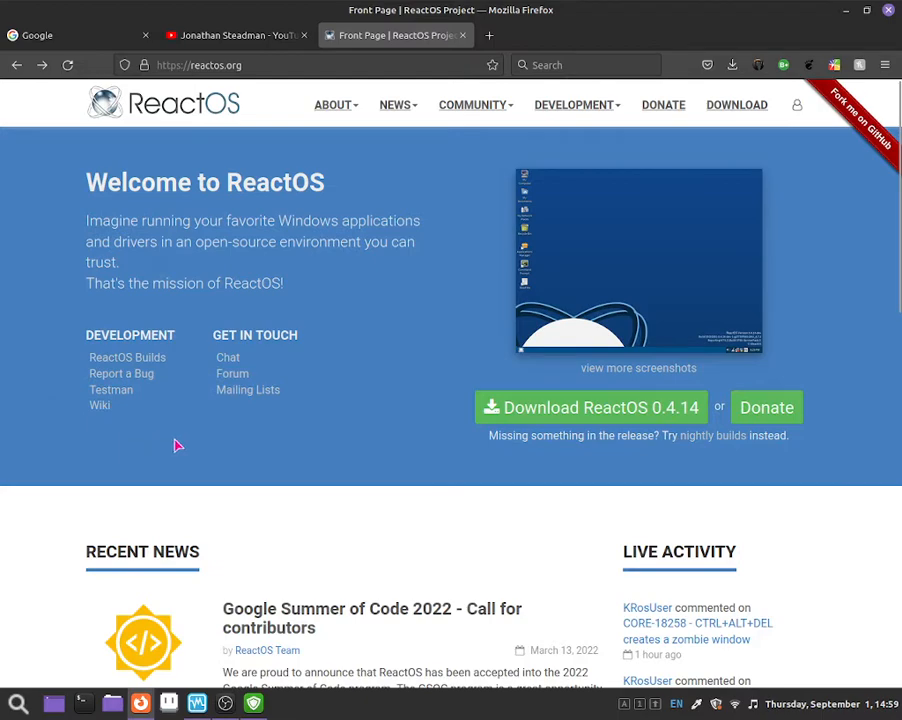
left_click(513, 414)
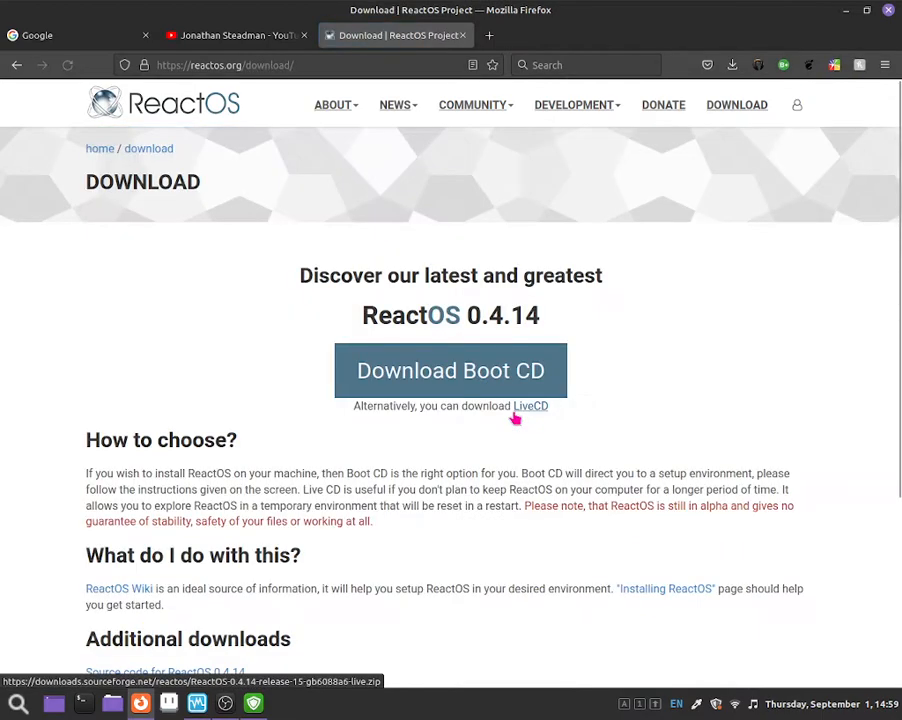
left_click(457, 376)
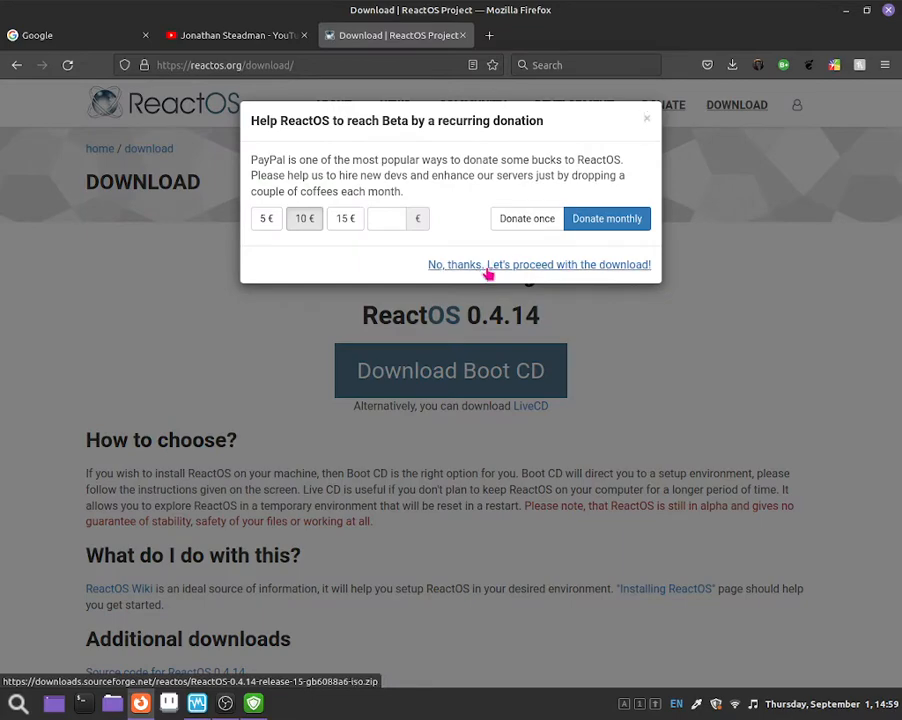
left_click(558, 266)
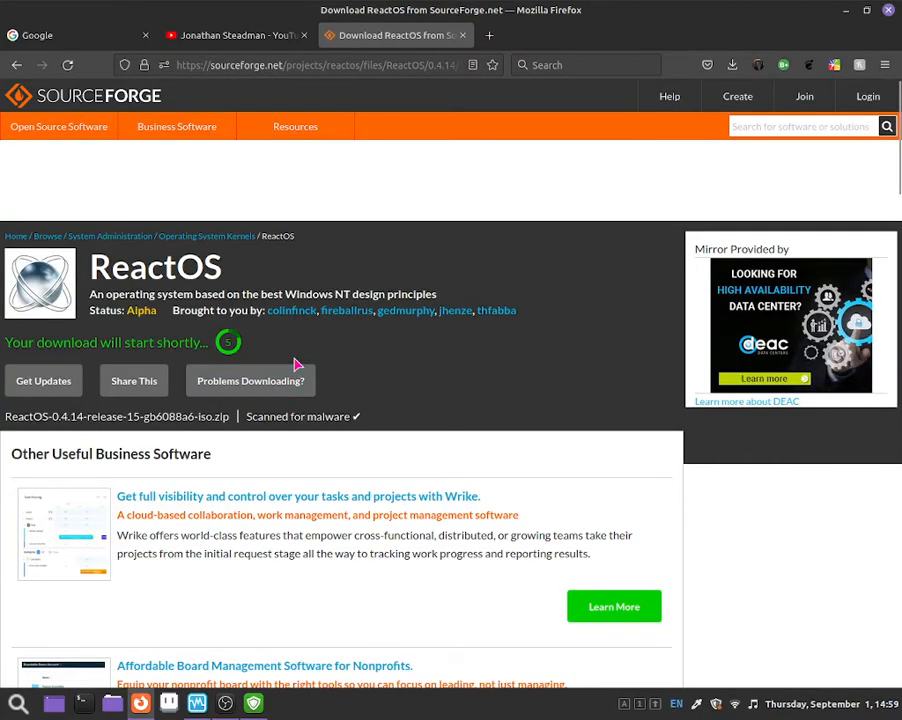
key("alt+Left")
left_click(647, 119)
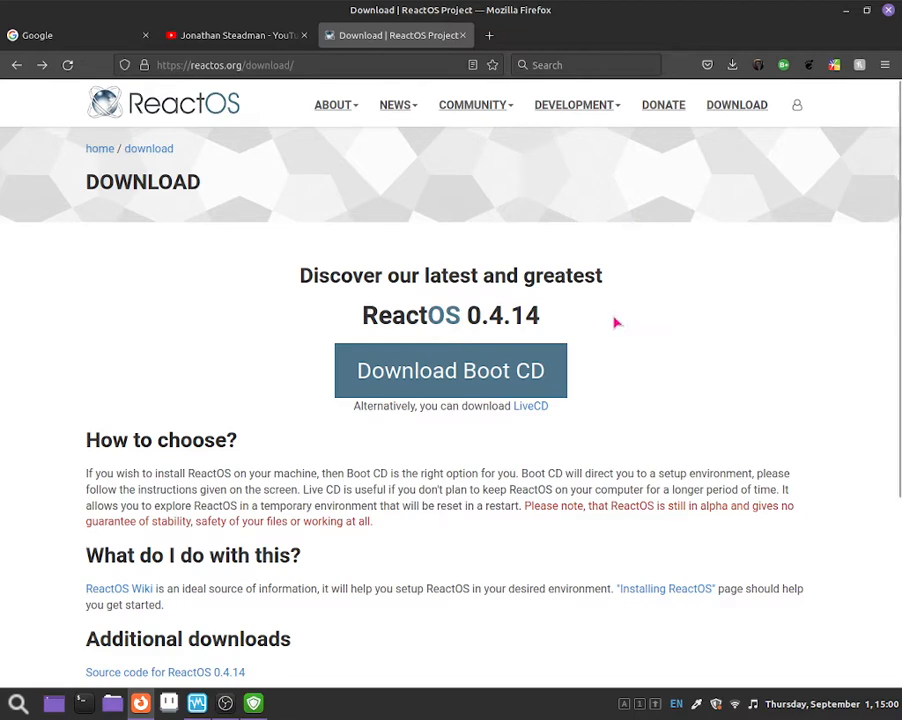
scroll(590, 460, "down", 1)
scroll(590, 460, "down", 1)
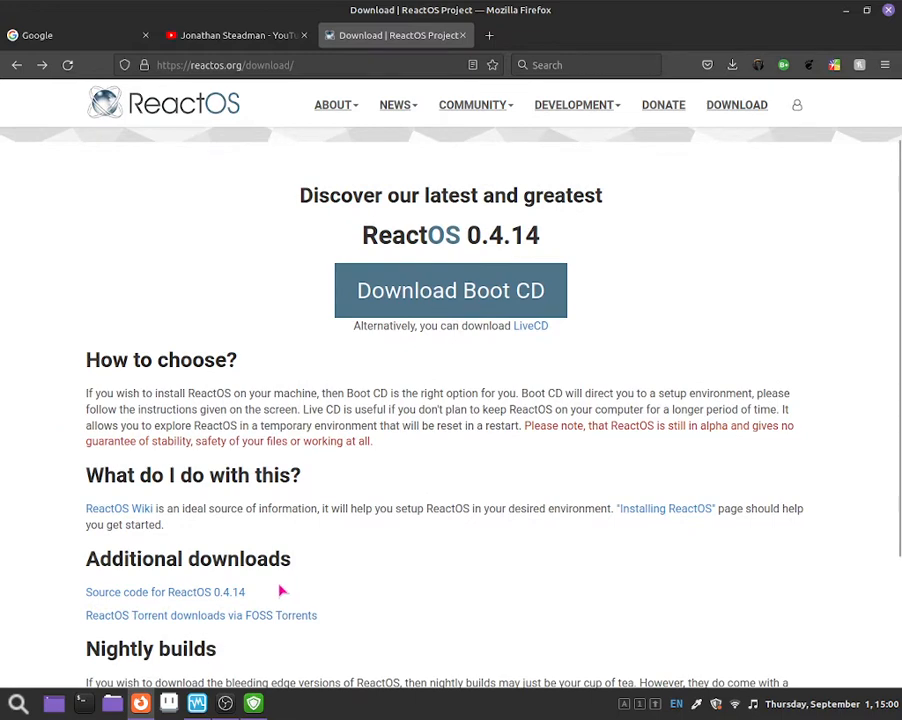
Switch to VirtualBox and begin creating a new virtual machine named "React OS".
left_click(198, 705)
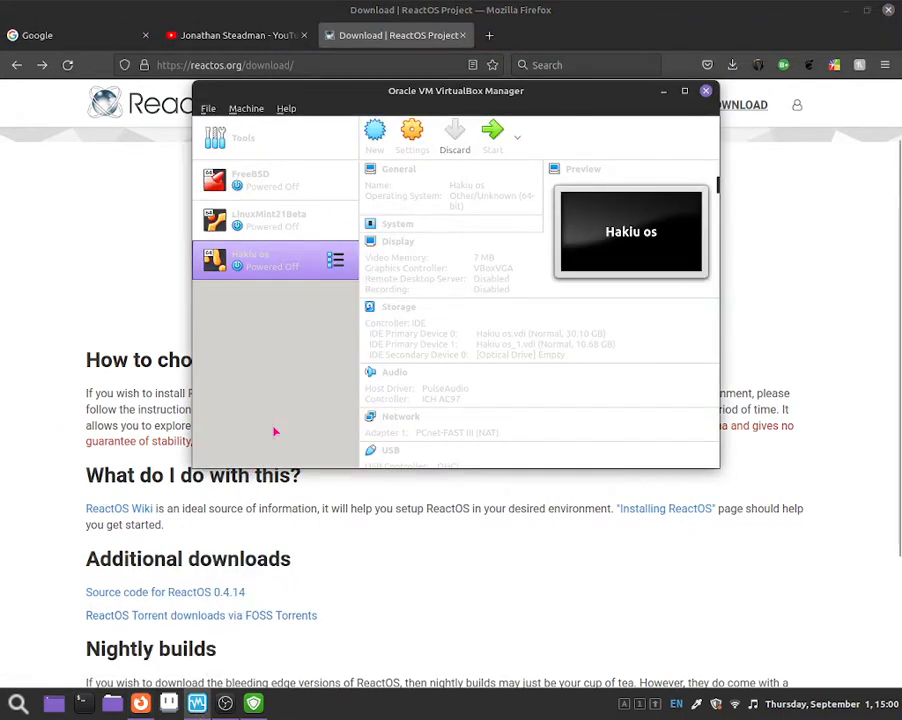
left_click(376, 138)
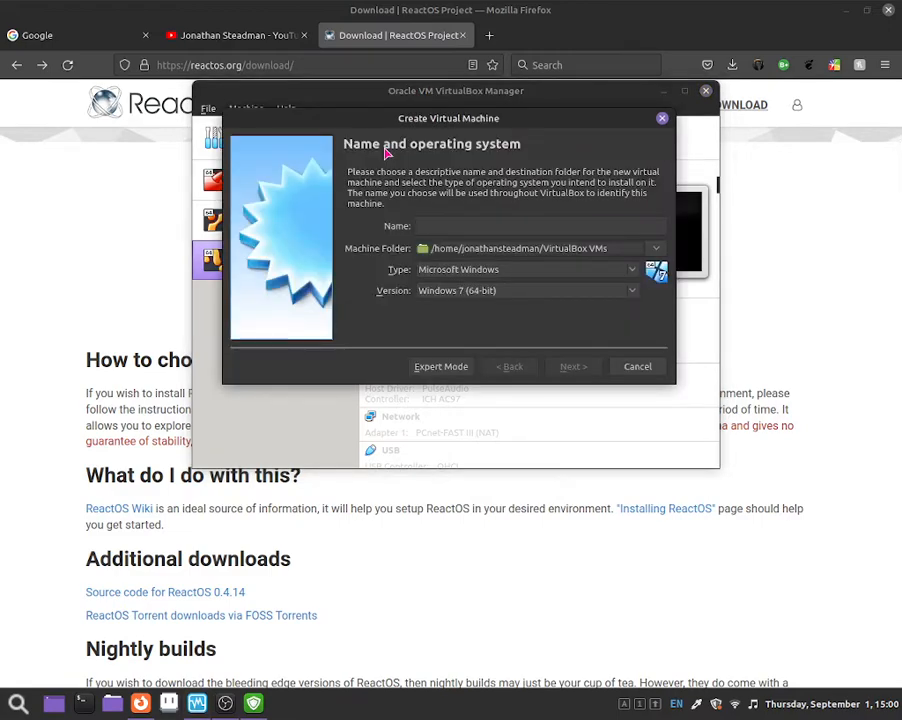
key("Caps_Lock")
type("R")
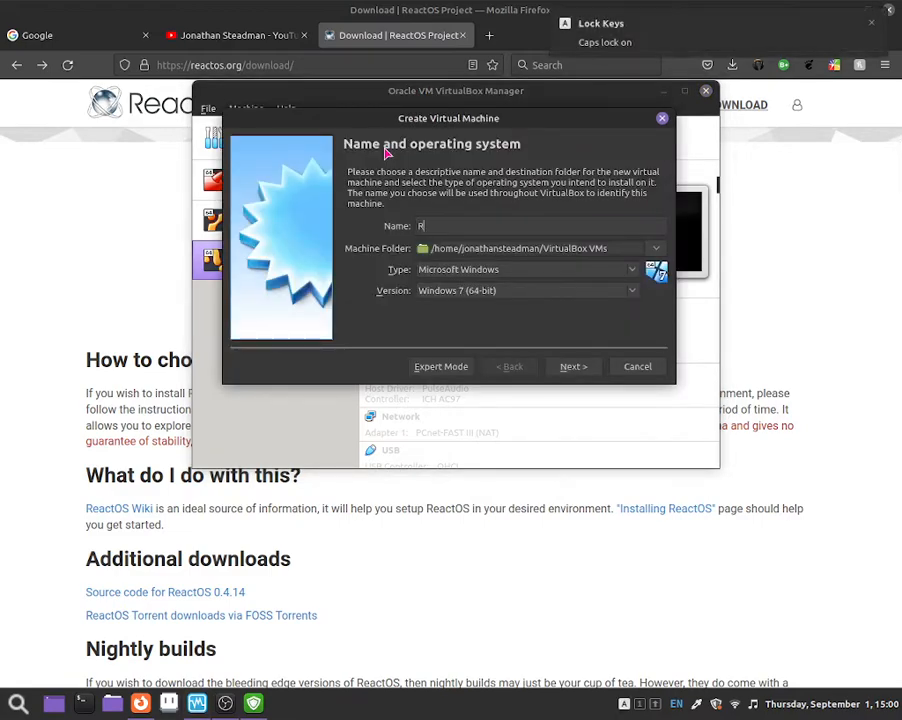
key("Caps_Lock")
type("eactr")
key("BackSpace")
key("Caps_Lock")
type("OS")
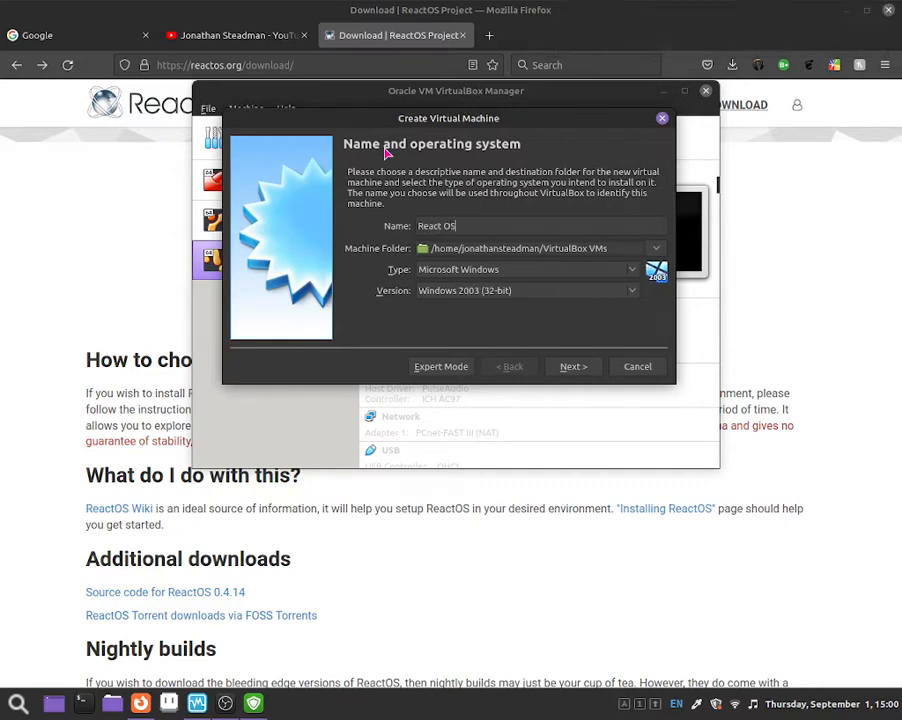
key("Caps_Lock")
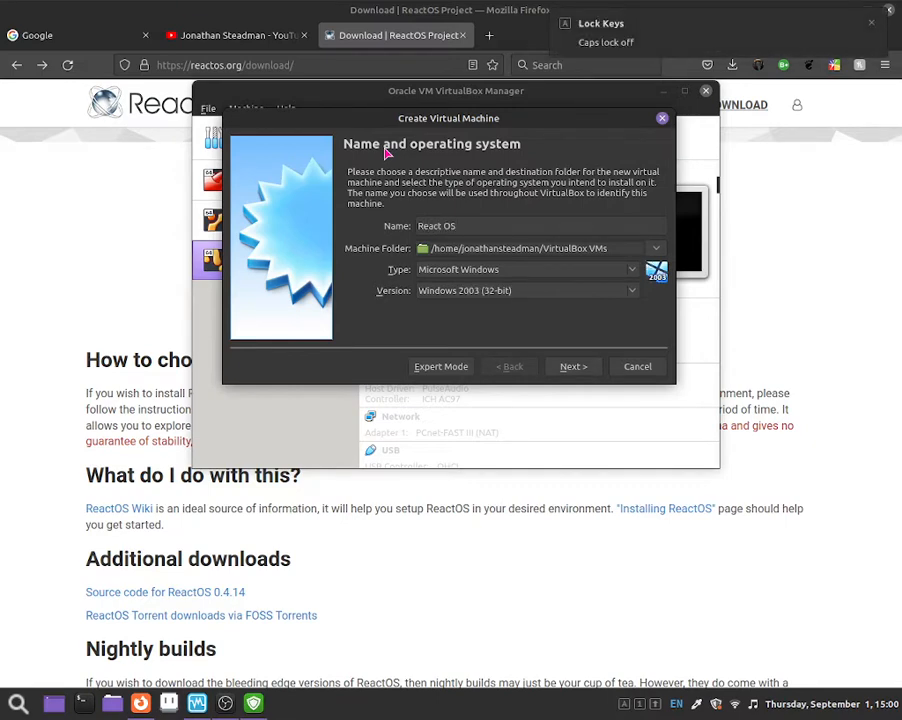
Set the new machine's operating system type to Other and its version to Other/Unknown (64-bit).
left_click(430, 269)
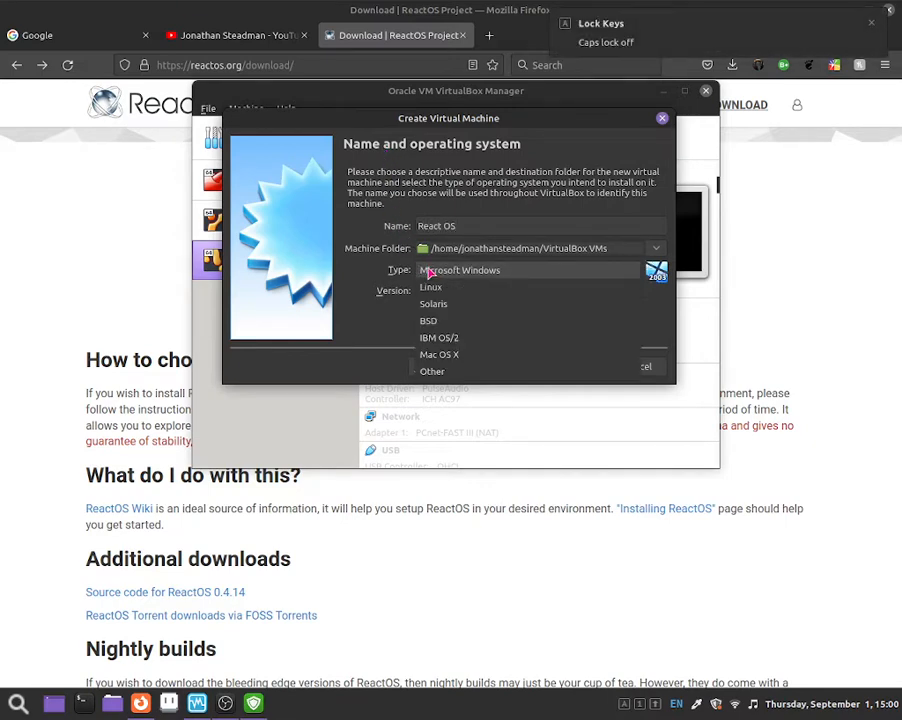
left_click(431, 370)
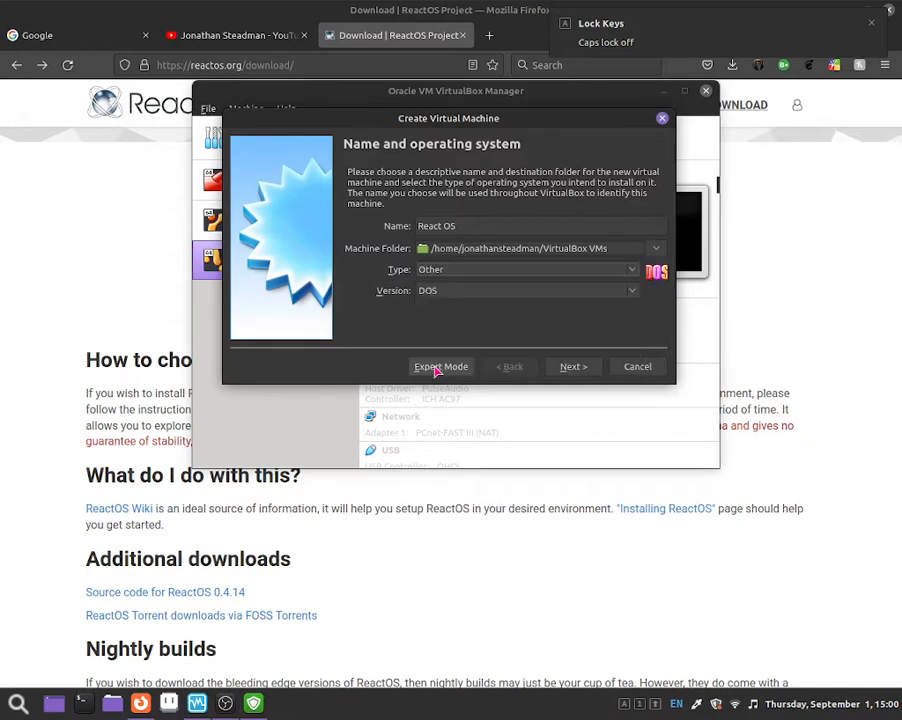
left_click(426, 292)
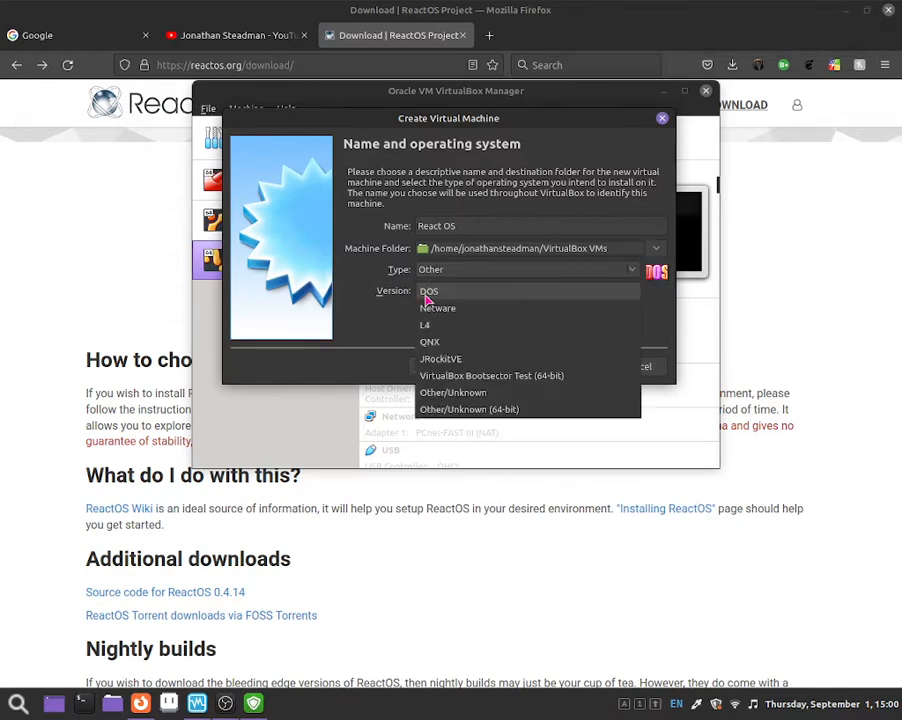
left_click(443, 409)
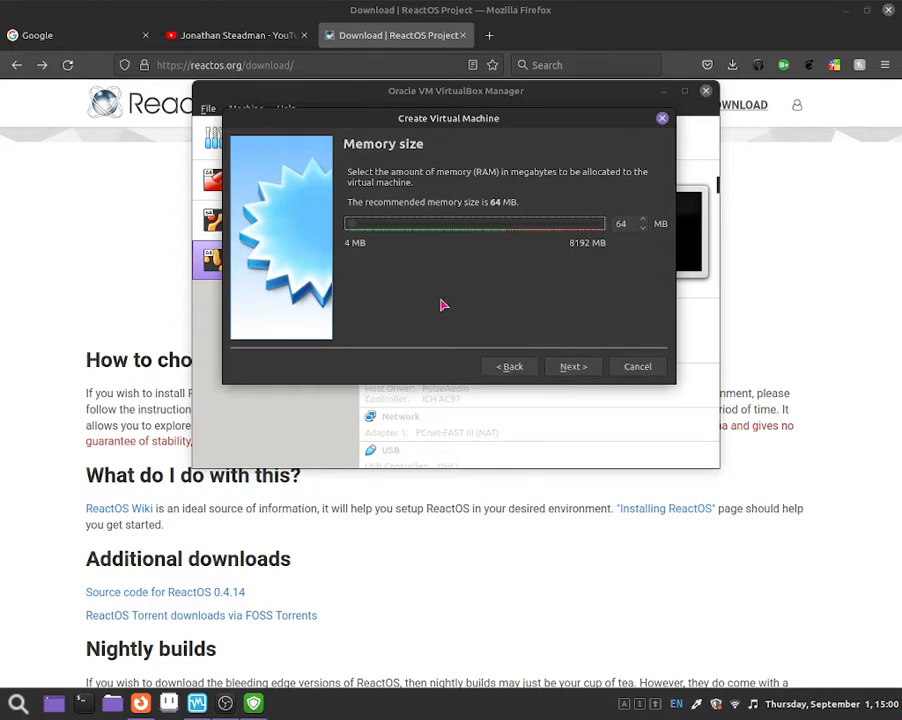
Raise the new machine's memory allocation well above the recommended 64 MB, staying within the green range, and accept it.
left_click_drag(342, 233, 453, 241)
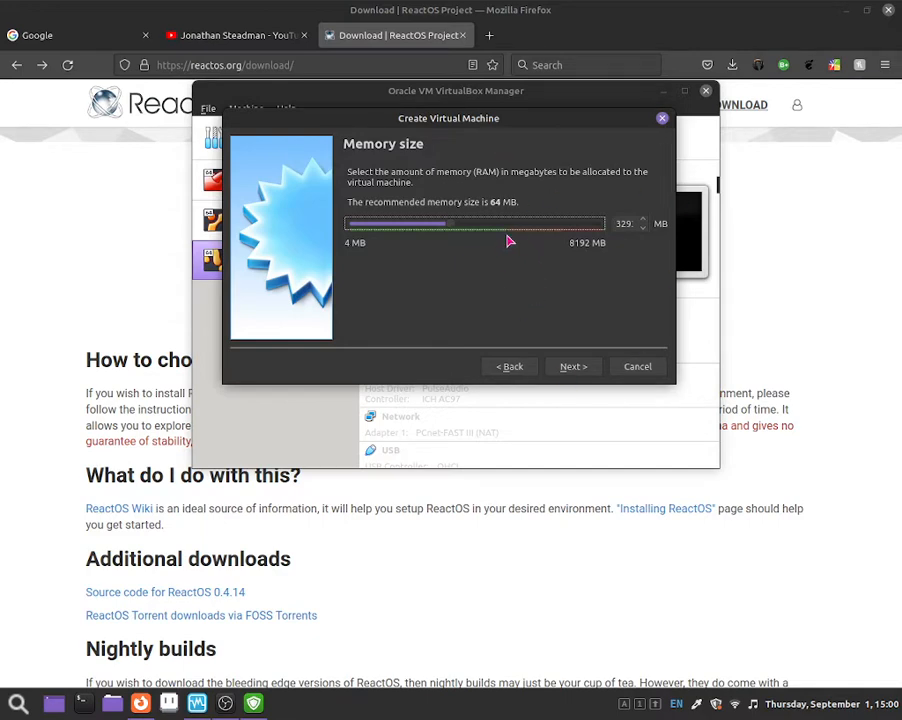
mouse_move(450, 224)
left_mouse_down()
mouse_move(657, 229)
mouse_move(602, 227)
mouse_move(465, 250)
mouse_move(467, 257)
mouse_move(465, 225)
mouse_move(447, 225)
mouse_move(469, 224)
mouse_move(440, 225)
left_mouse_up()
left_click(569, 366)
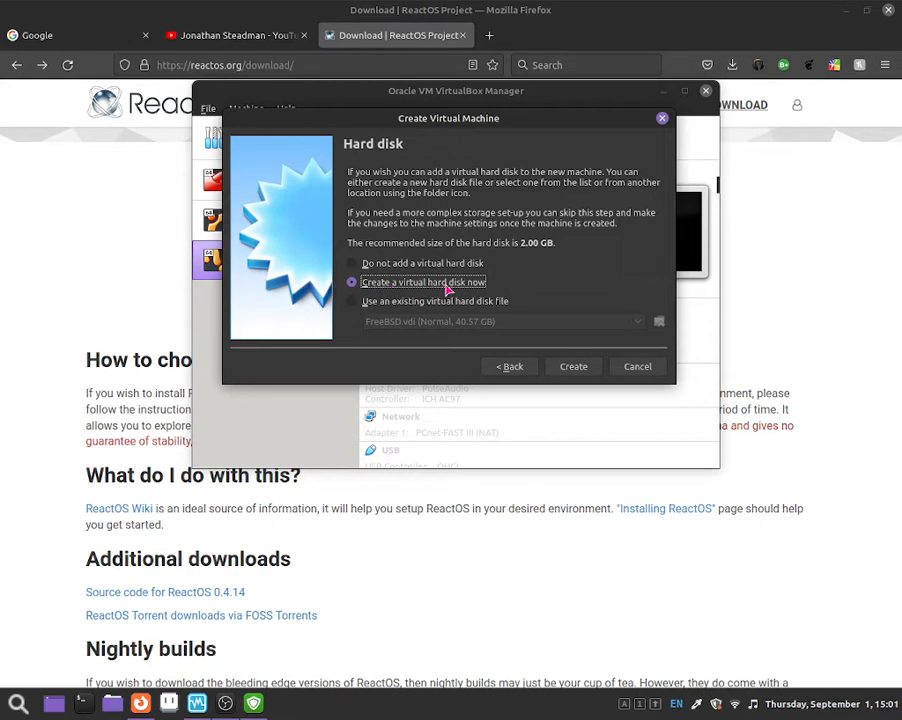
Create a dynamically allocated VDI virtual hard disk of about 21.86 GB for the React OS machine.
left_click(571, 364)
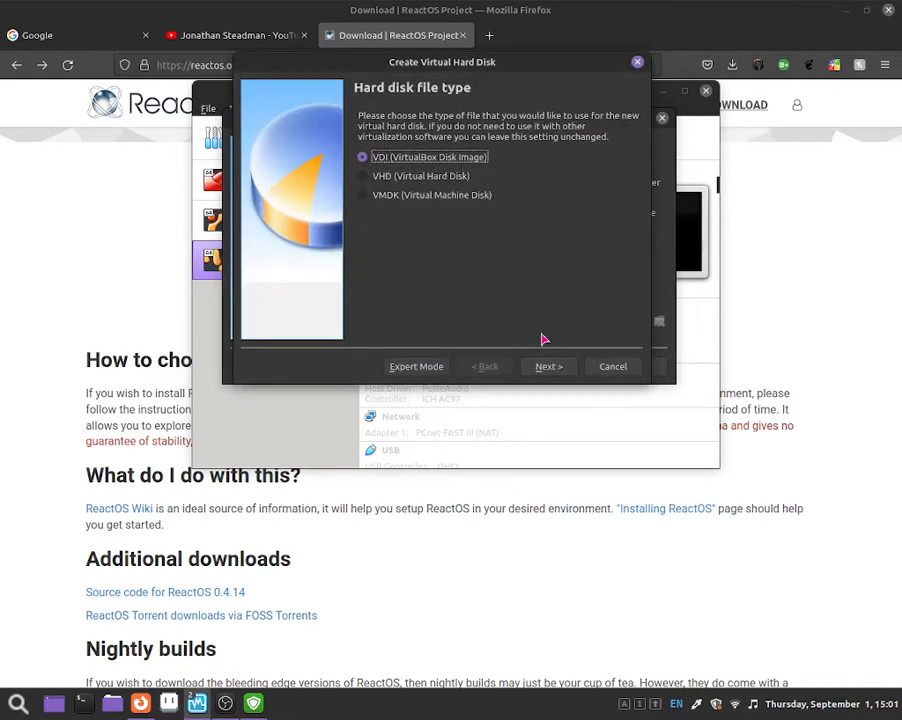
left_click(564, 367)
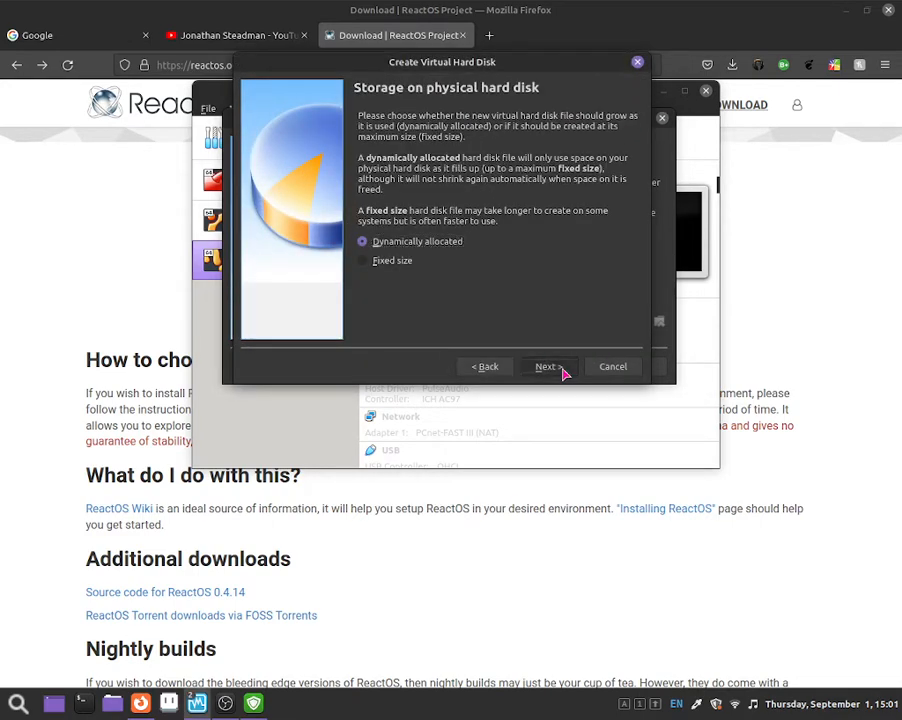
left_click(562, 368)
left_click(461, 227)
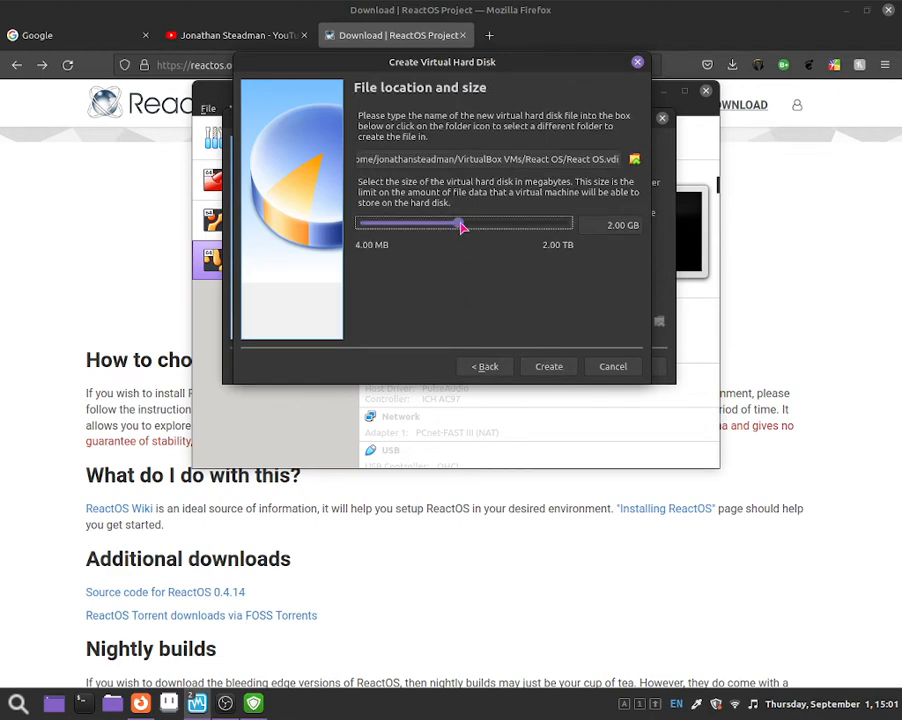
left_click_drag(461, 227, 500, 229)
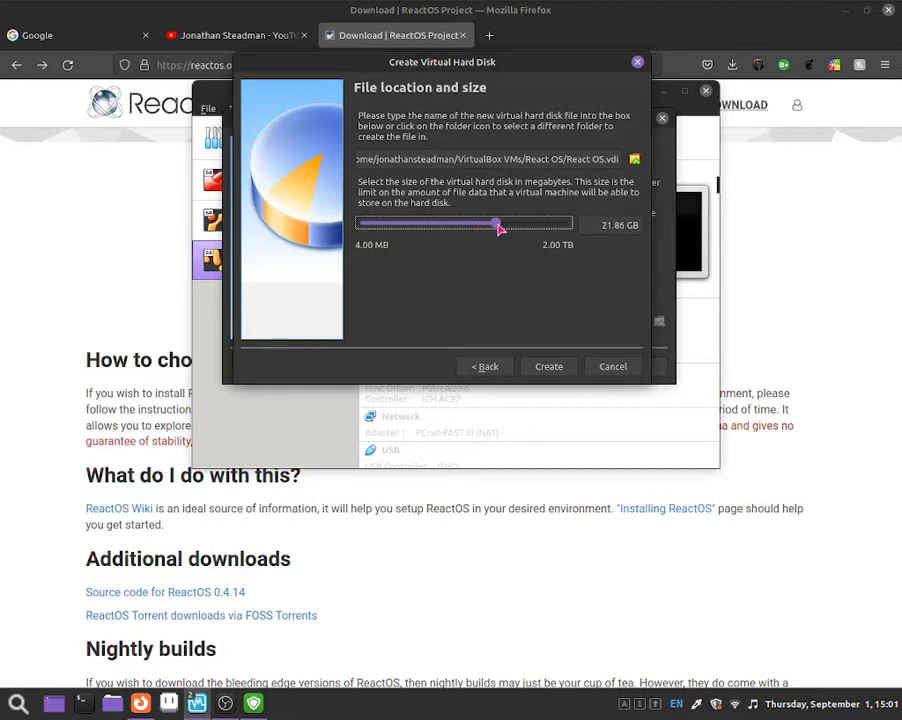
left_click(549, 366)
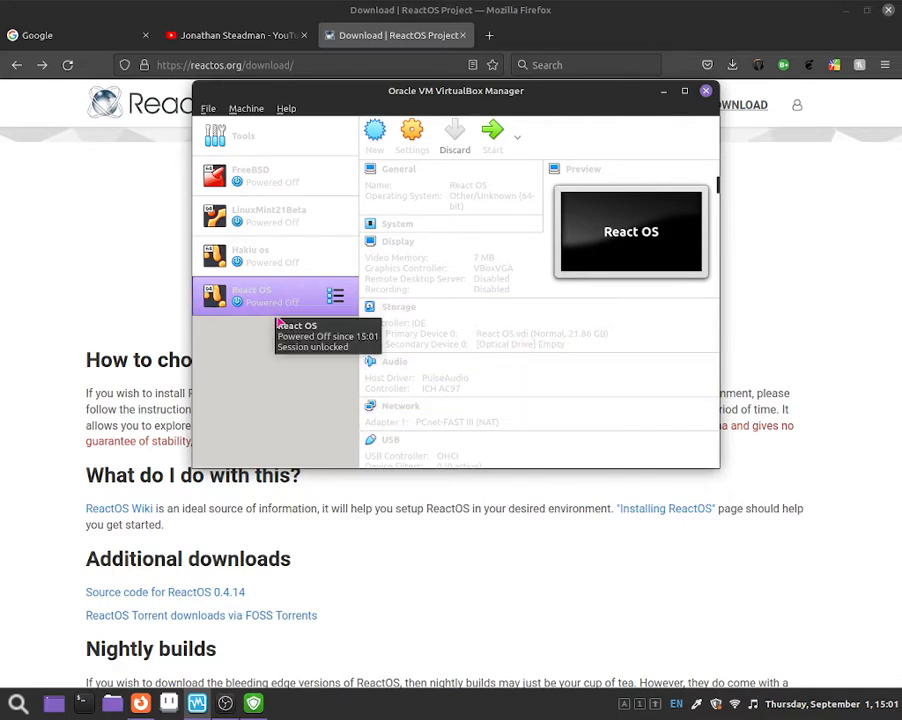
Open the React OS machine's storage settings and select the empty optical drive on the IDE controller.
left_click(412, 150)
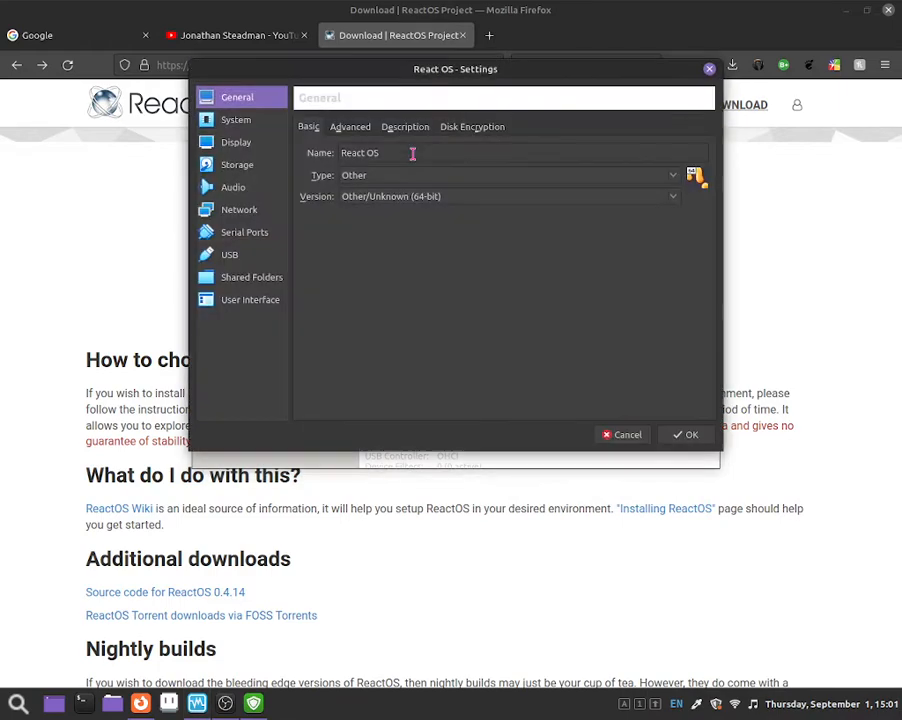
left_click(266, 164)
left_click(328, 176)
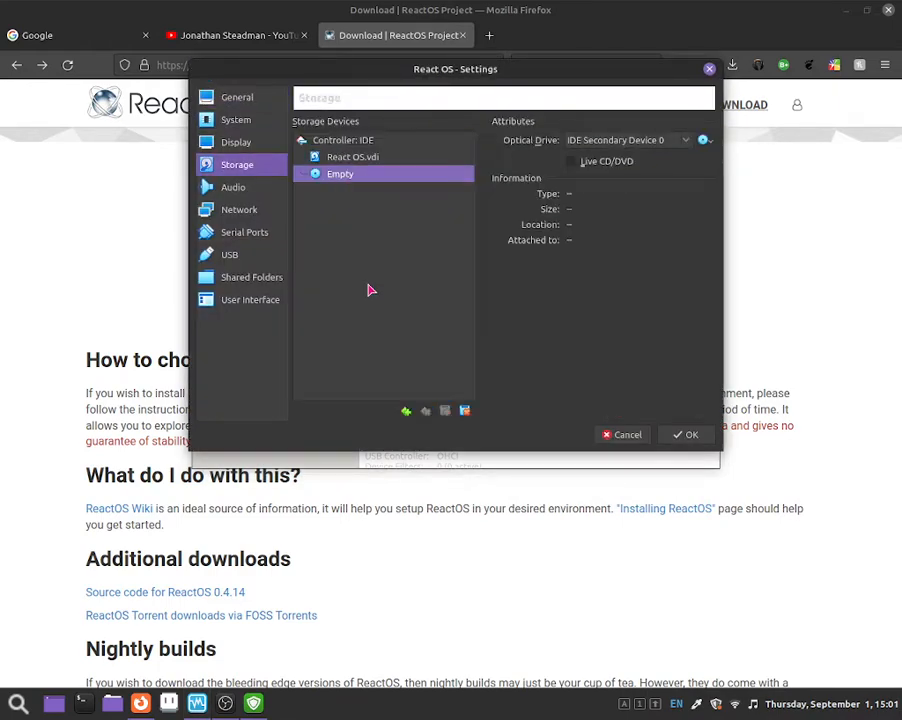
left_click(406, 412)
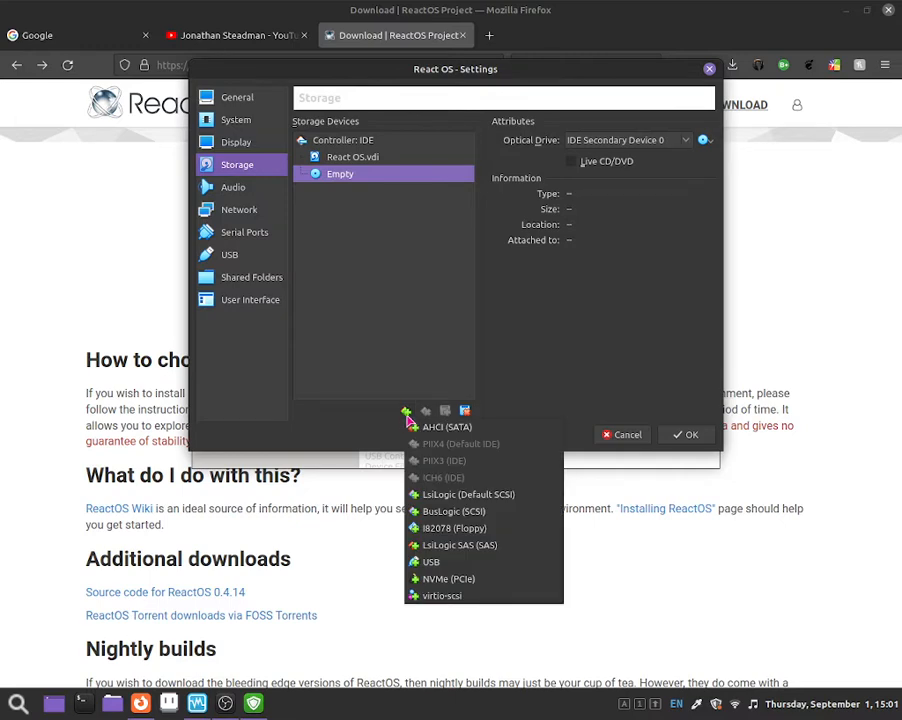
left_click(452, 246)
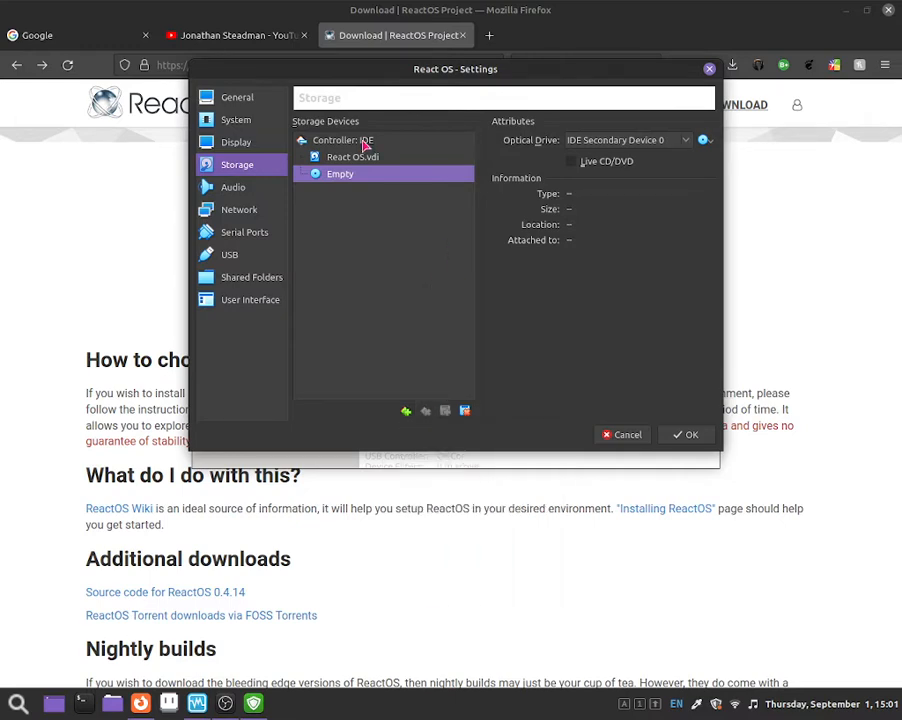
Load ReactOS-0.4.14-release-15-gb6088a6.iso from the Documents folder into the empty optical drive and save the machine settings.
left_click(704, 142)
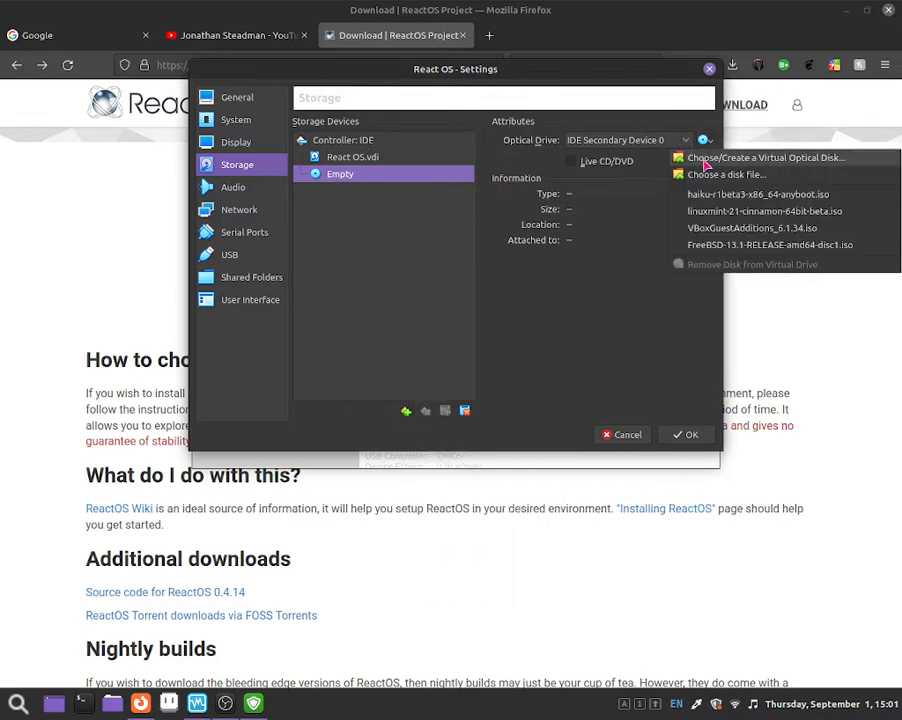
left_click(709, 174)
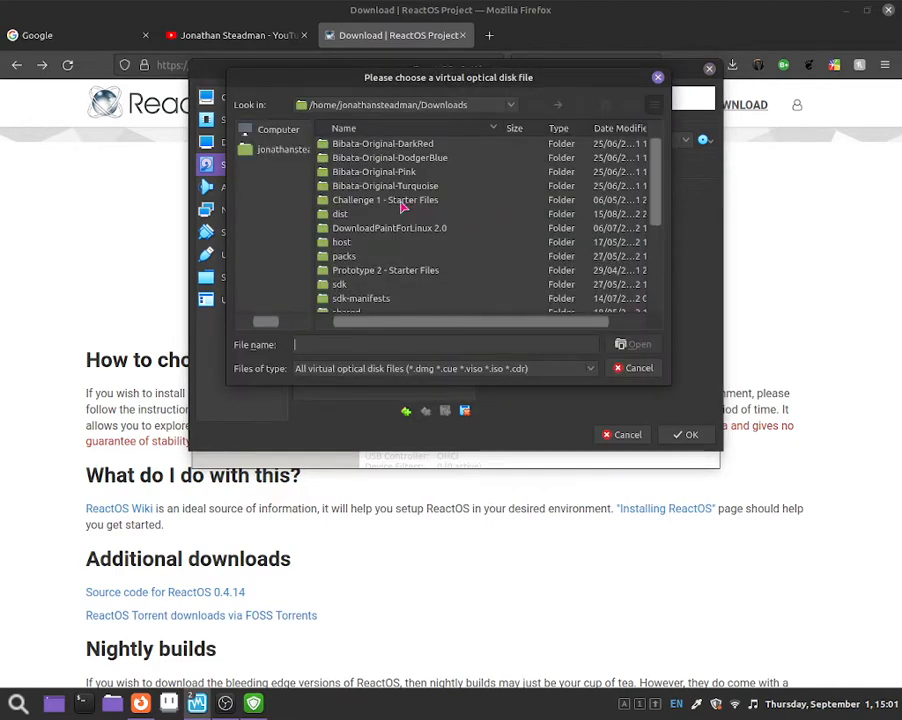
scroll(399, 257, "down", 3)
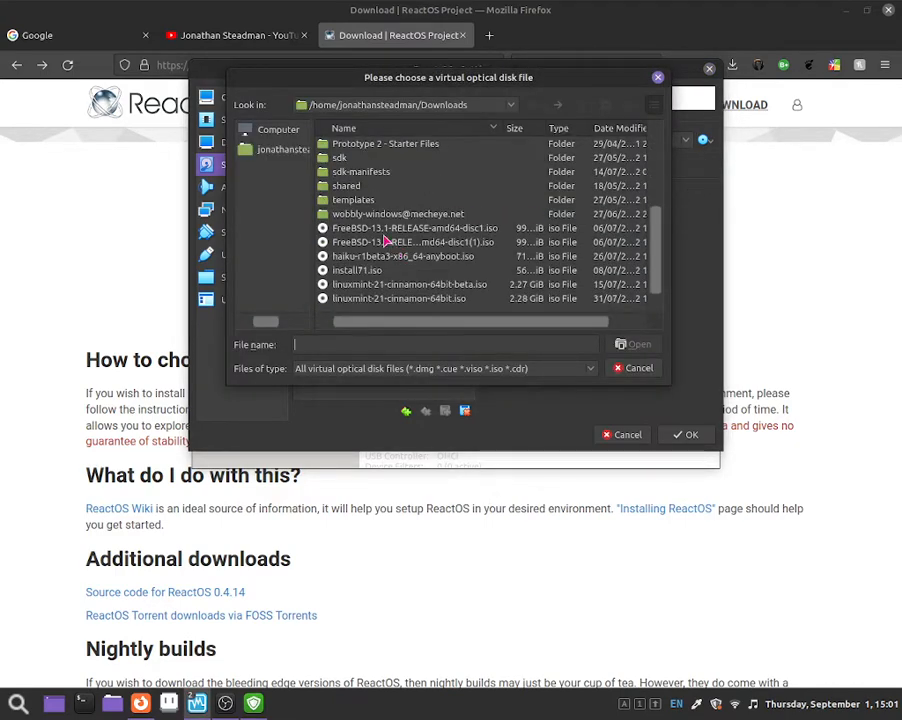
scroll(314, 240, "up", 3)
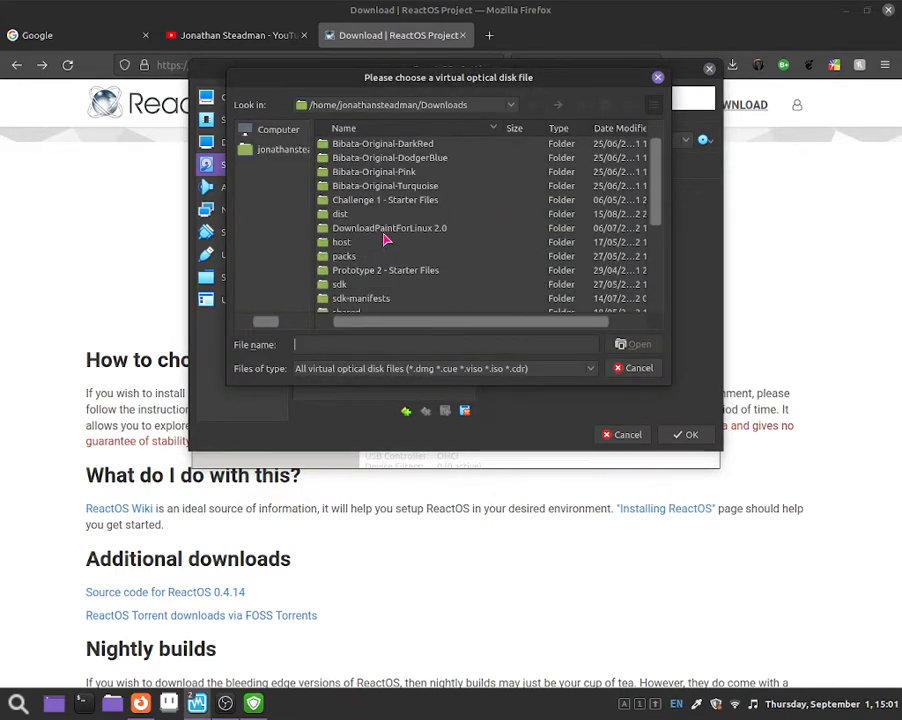
left_click(294, 155)
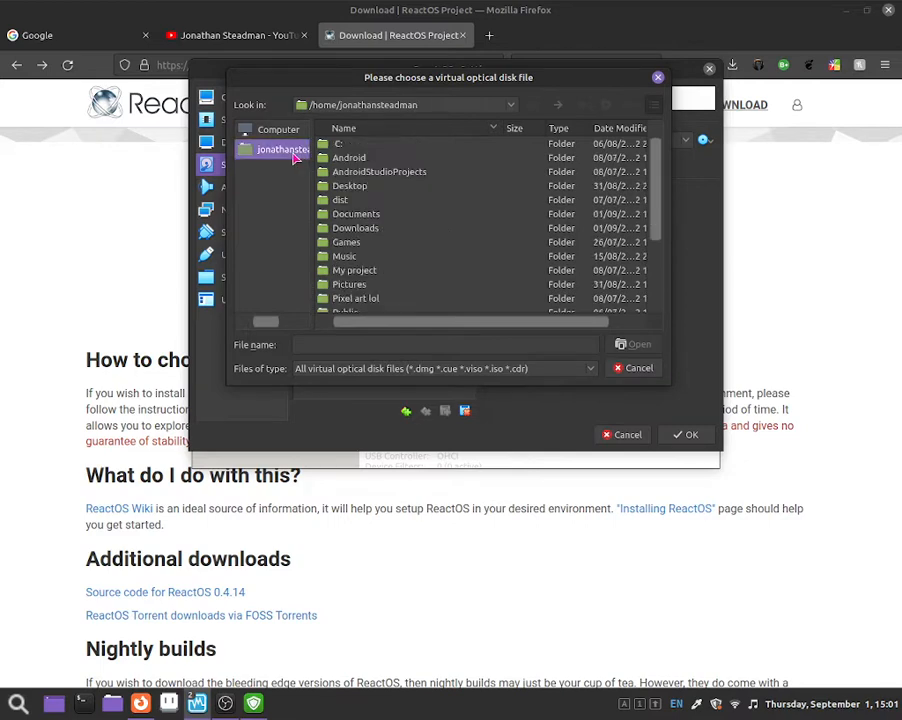
double_click(358, 214)
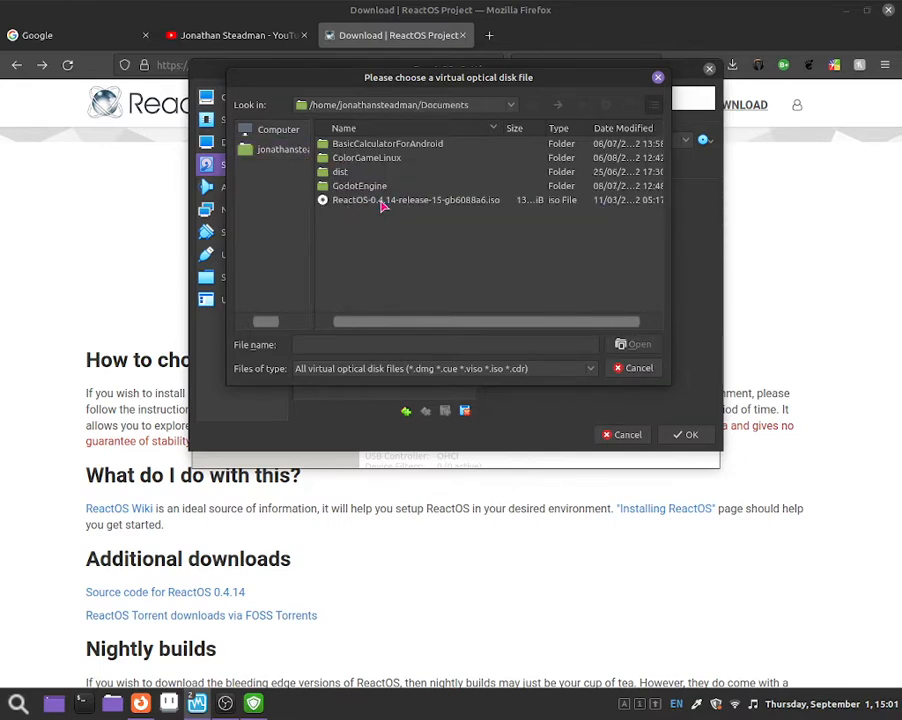
double_click(385, 201)
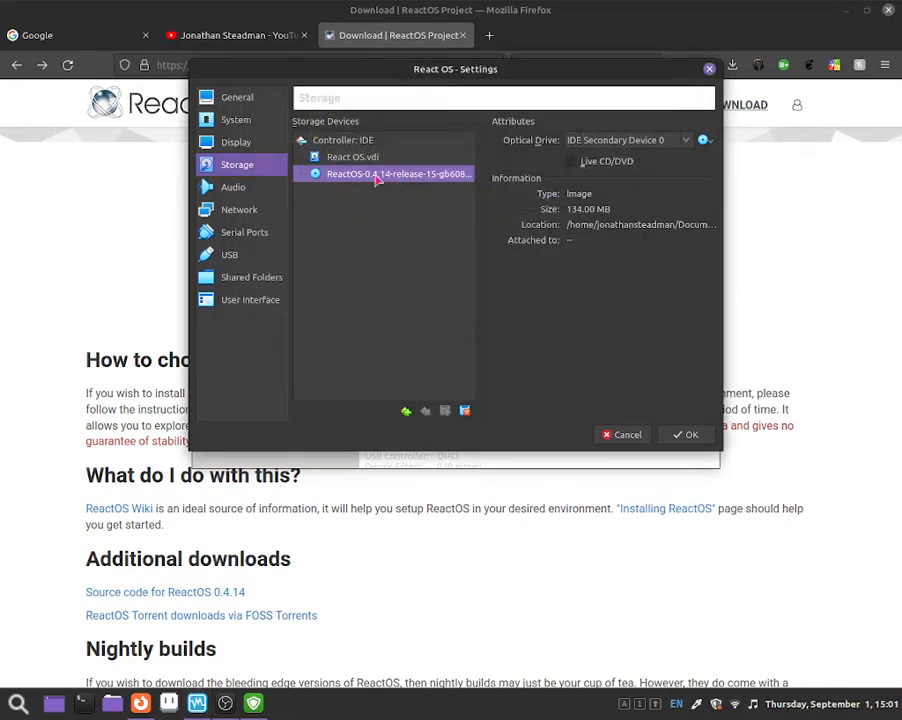
left_click(686, 434)
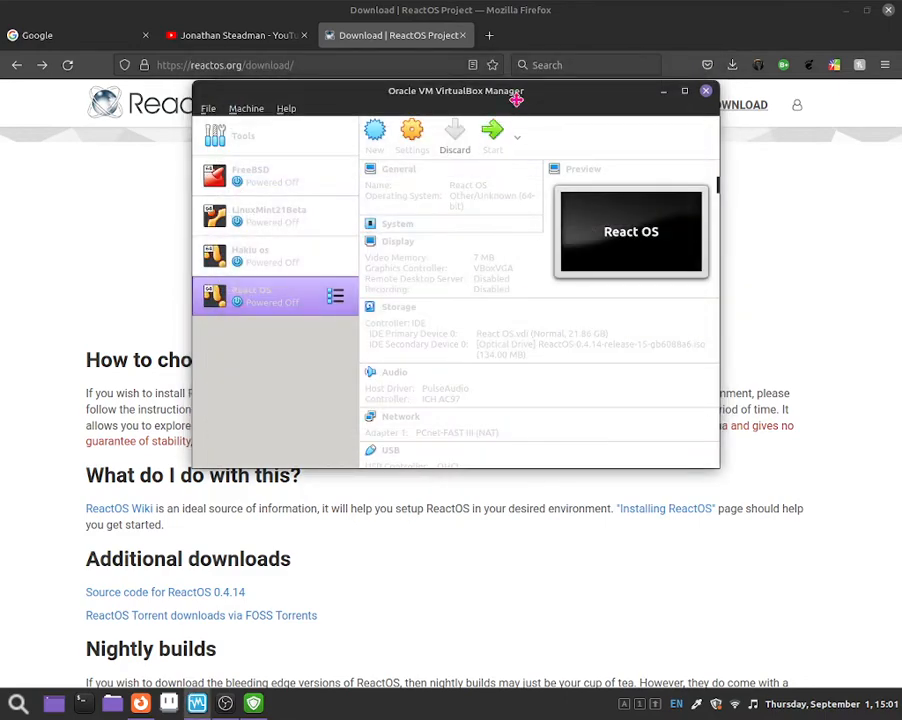
left_click_drag(516, 100, 548, 186)
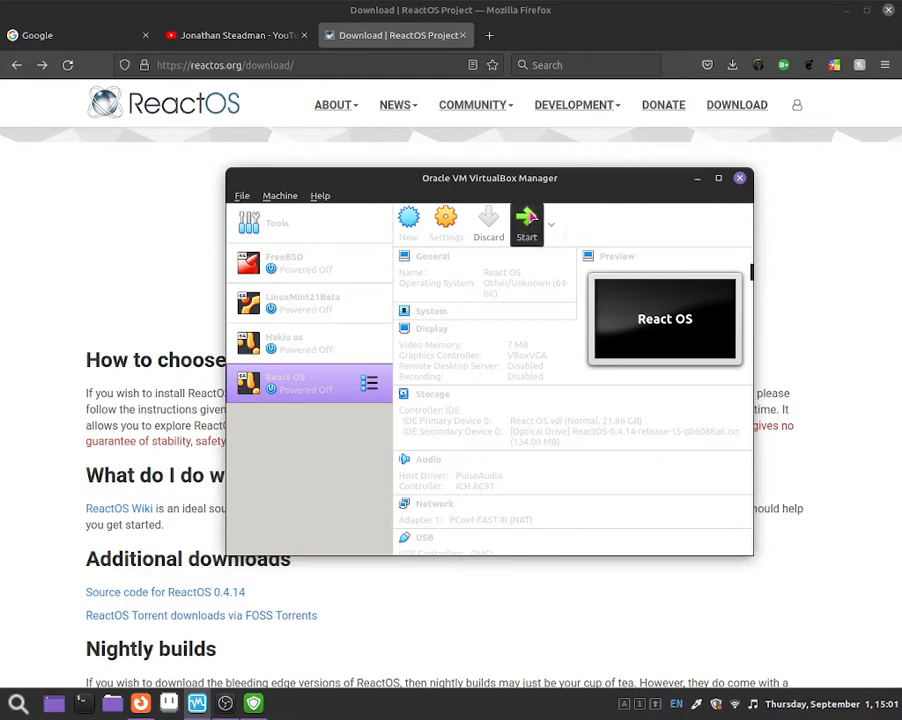
Start the React OS virtual machine, dismiss the keyboard capture notice and maximize its window.
left_click(529, 218)
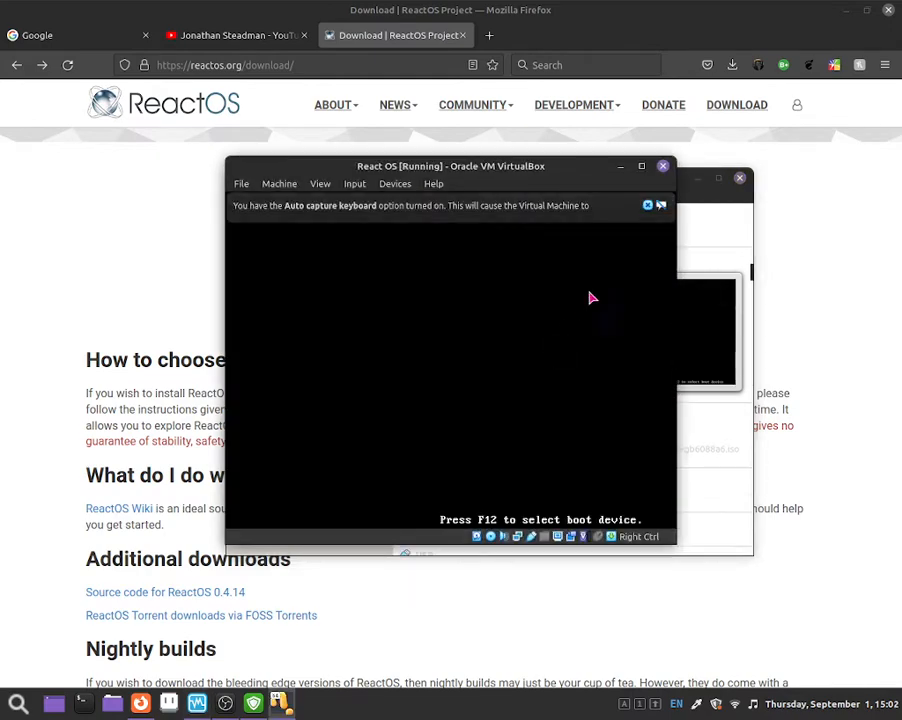
left_click(647, 205)
left_click_drag(563, 172, 585, 173)
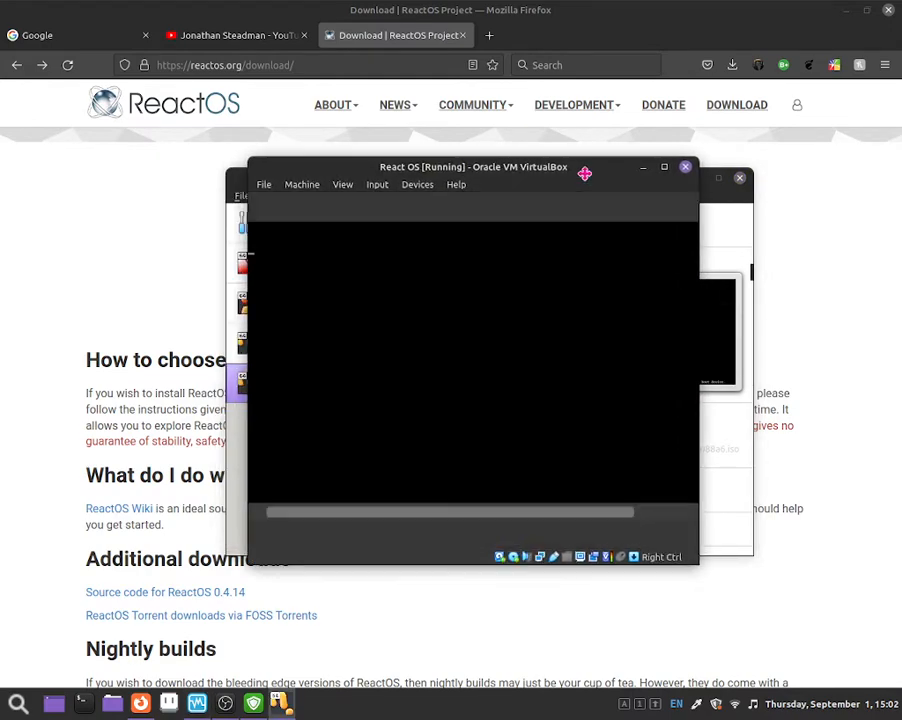
left_click(664, 167)
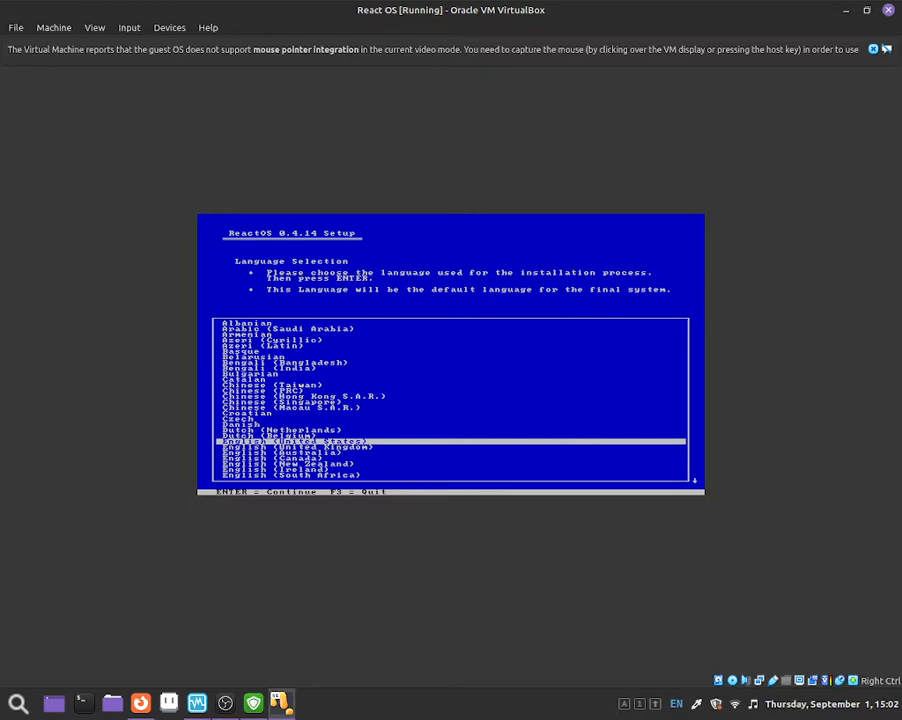
Choose English (United States) as the installation language and continue the ReactOS installation to the device settings.
key("Up")
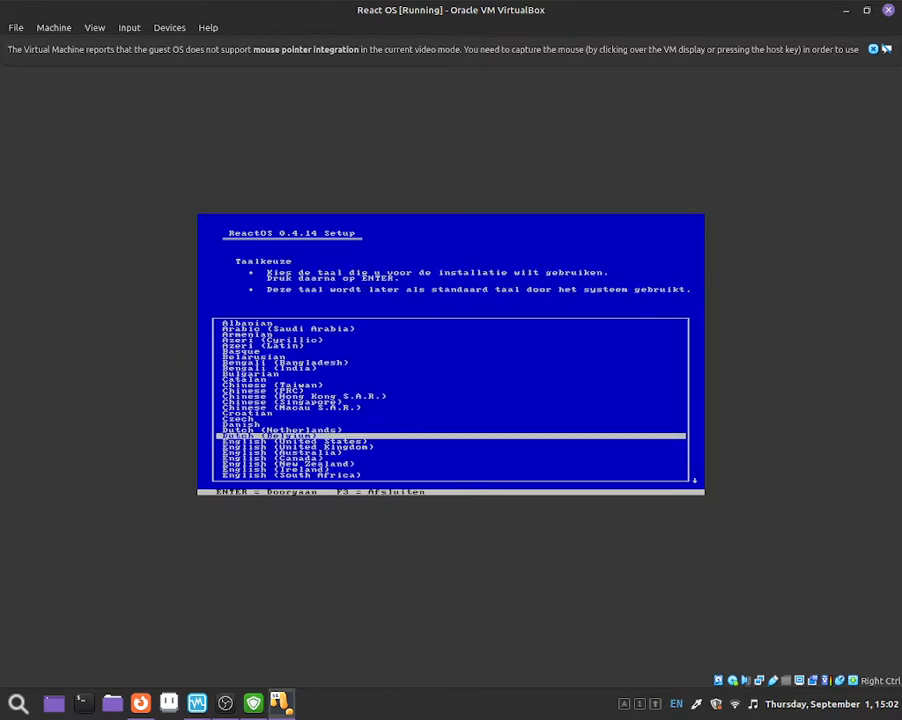
key("Down")
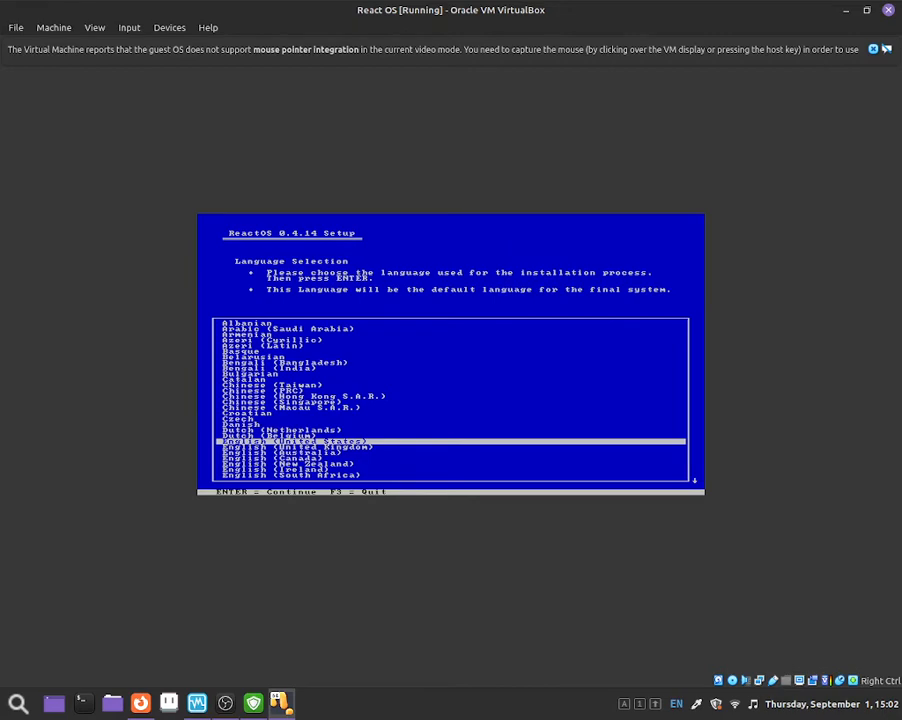
key("Down")
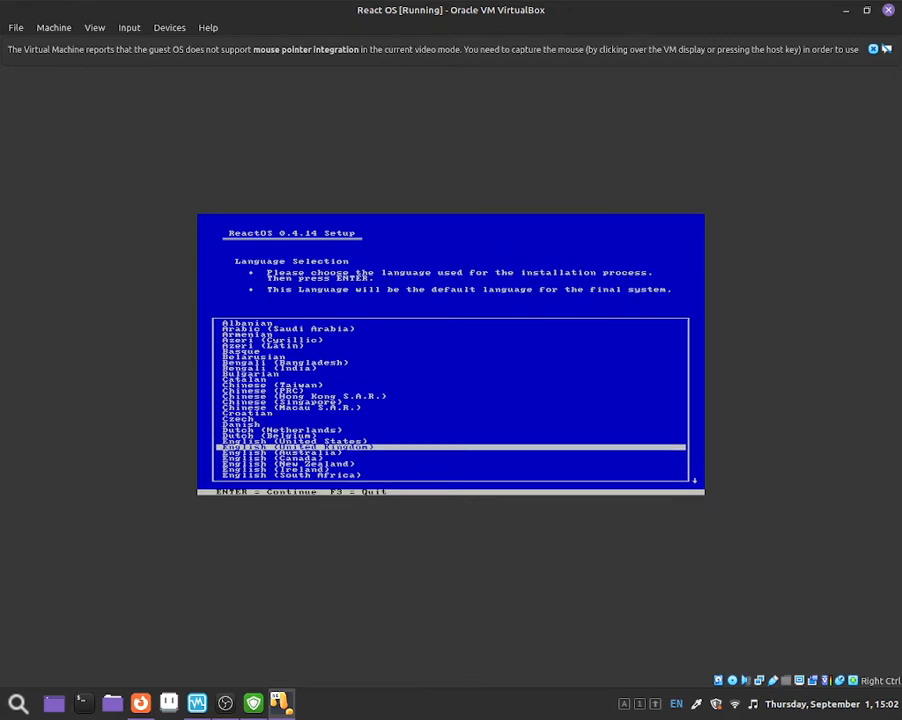
key("Up")
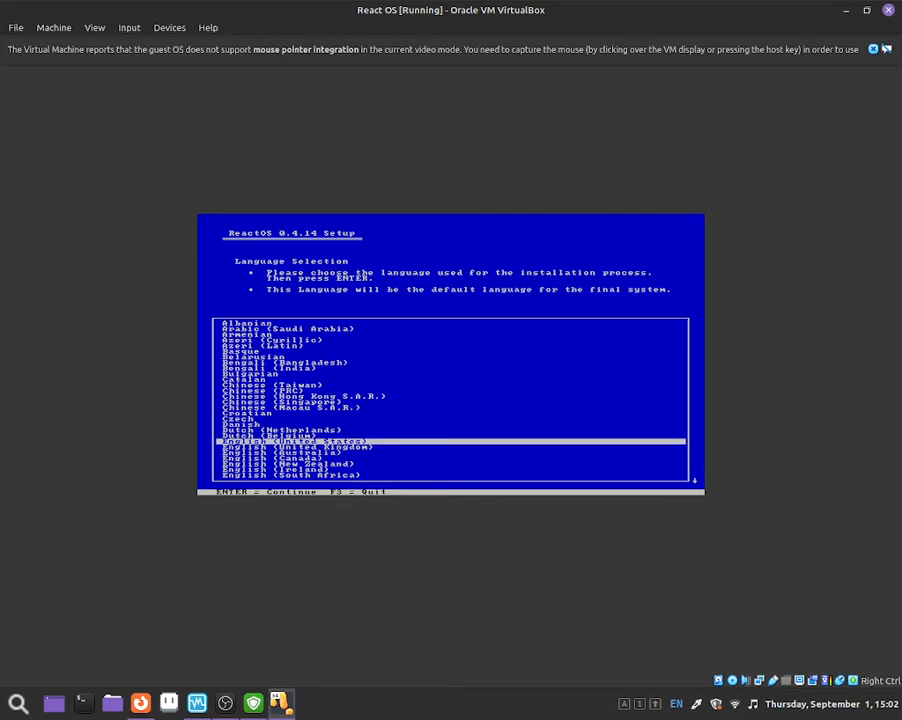
key("Return")
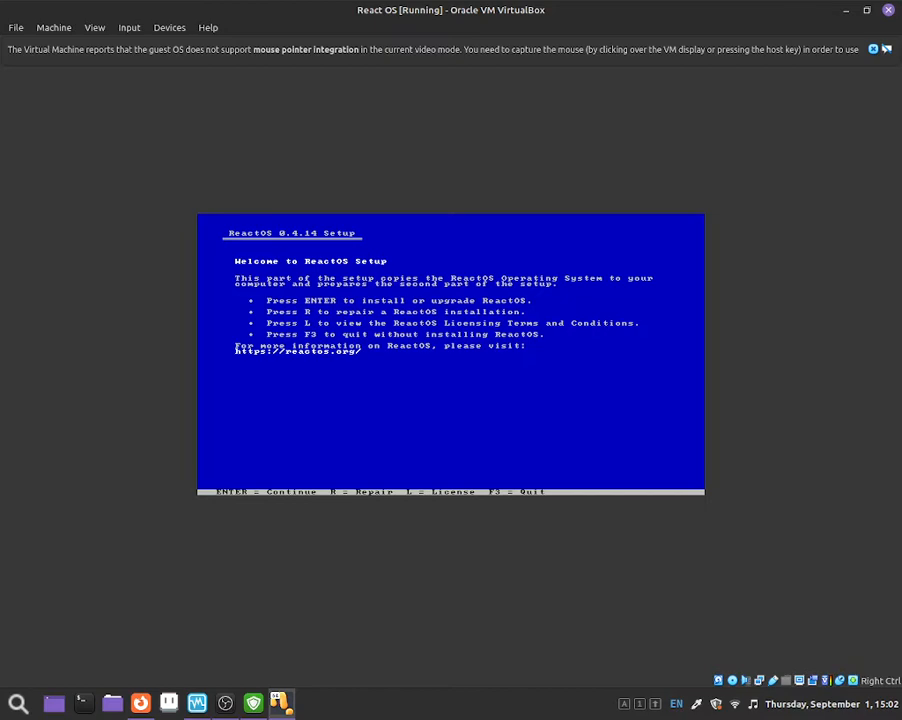
key("Return")
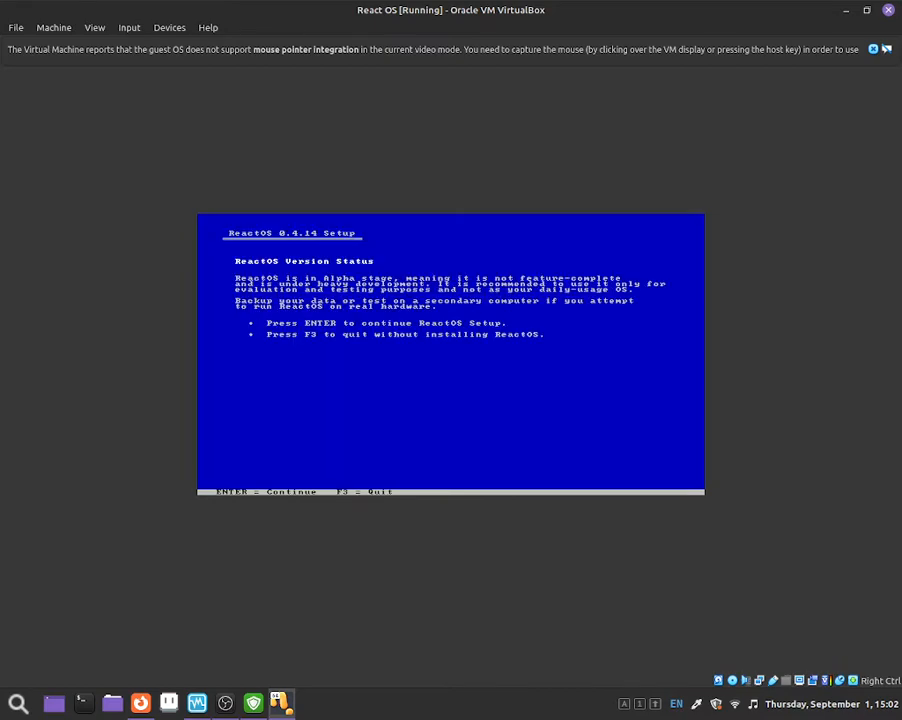
key("Return")
Review the computer, display, keyboard and keyboard layout entries in the device settings list.
key("Up")
key("Up")
key("Up")
key("Up")
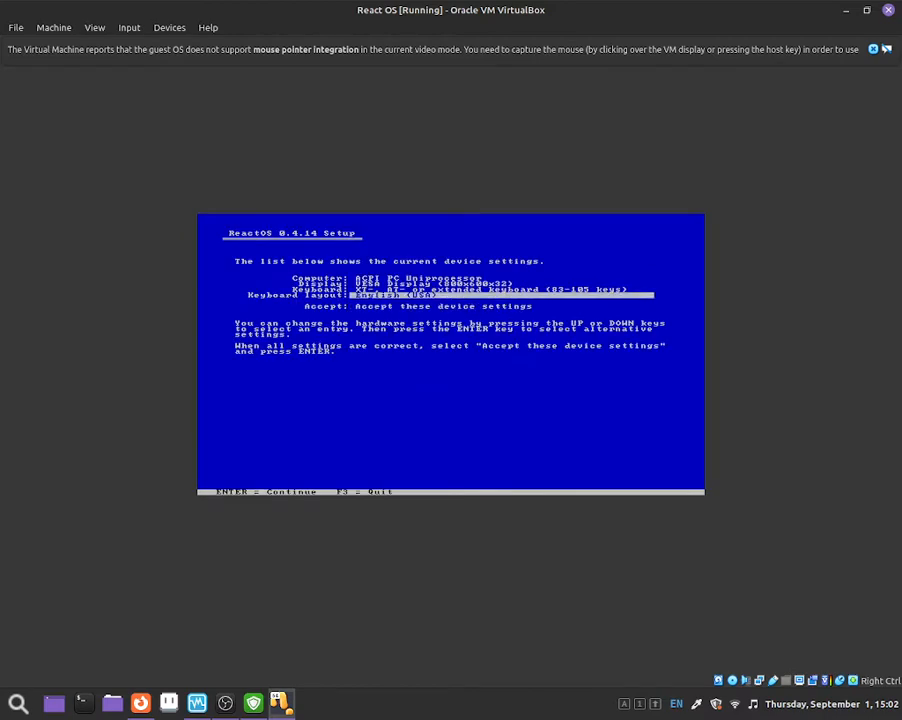
key("Down")
key("Down")
key("Down")
key("Down")
key("Up")
key("Up")
key("Up")
key("Up")
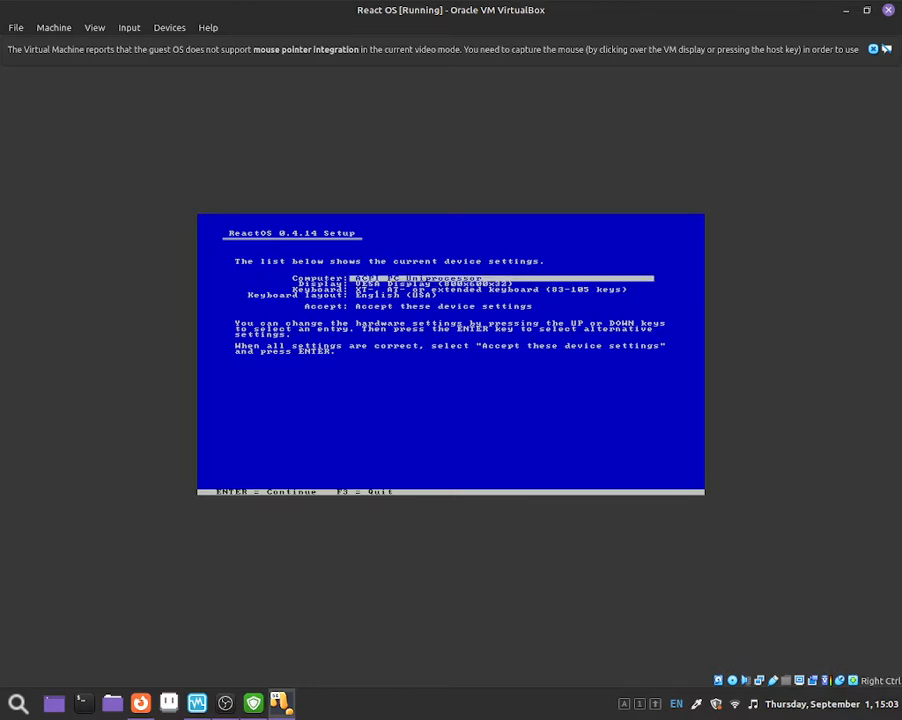
key("Down")
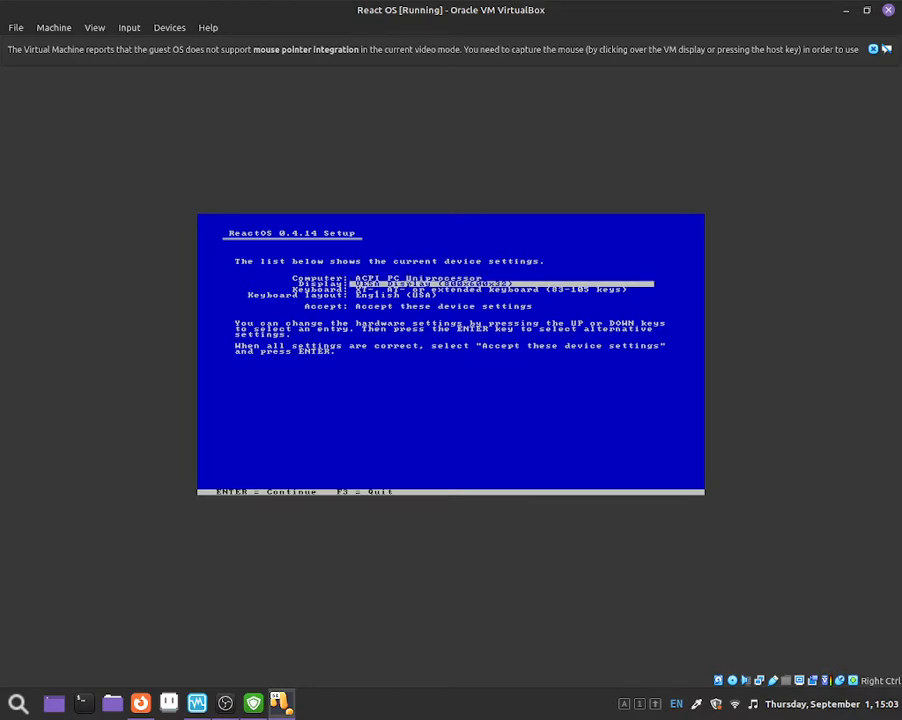
key("Up")
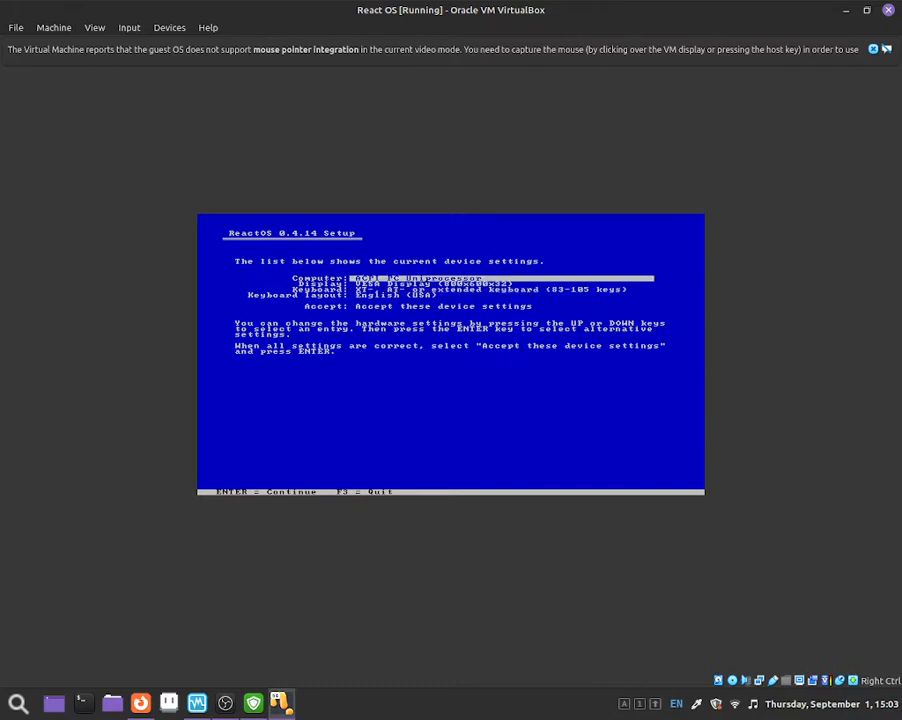
key("Down")
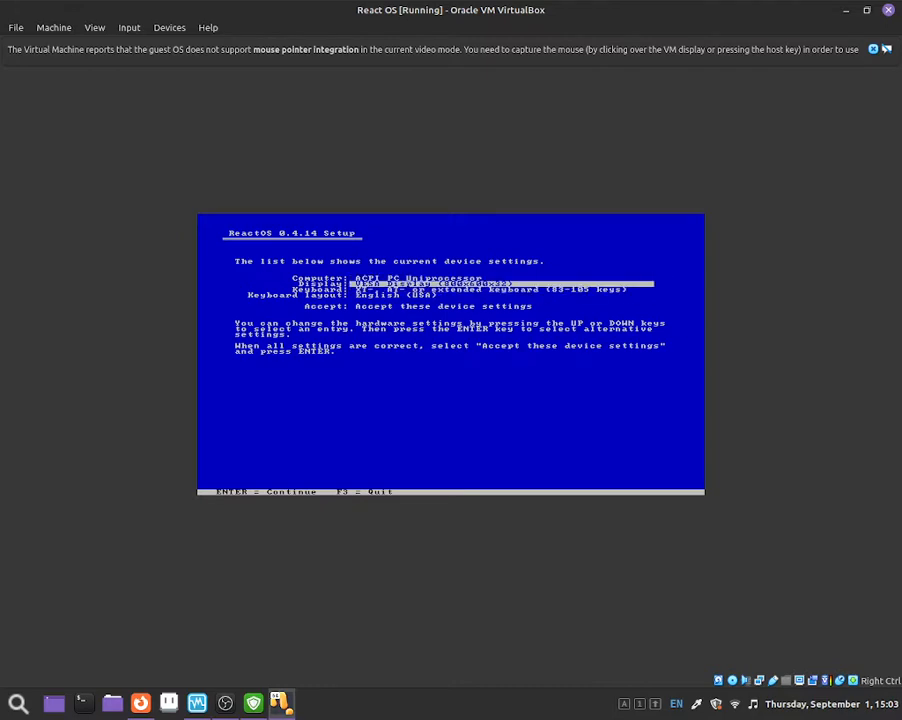
key("Up")
key("Down")
key("Down")
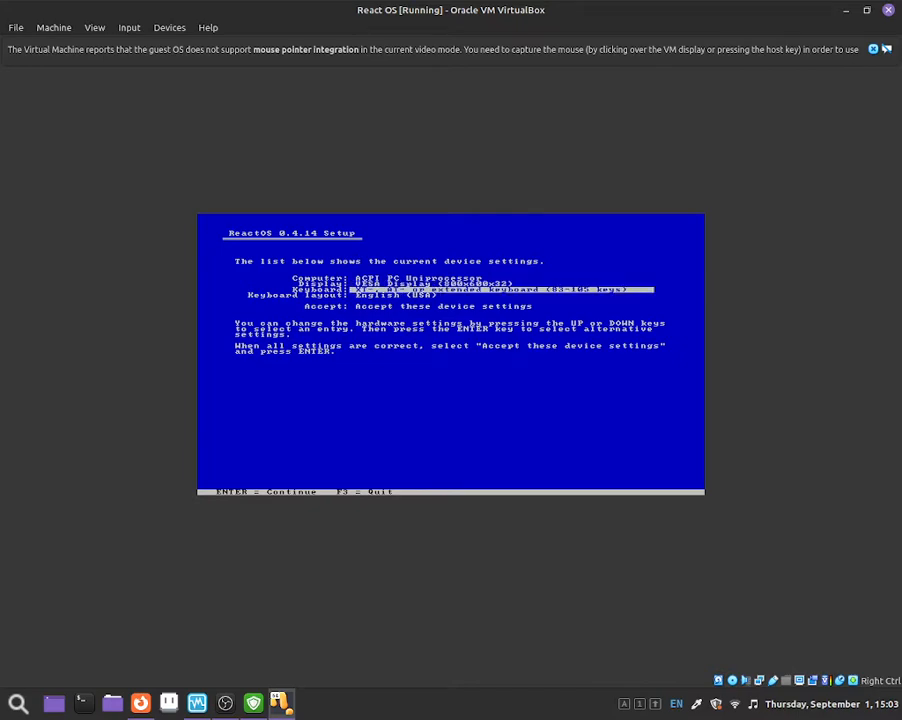
Set the keyboard layout to English (United Kingdom) in the device settings.
key("Up")
key("Down")
key("Down")
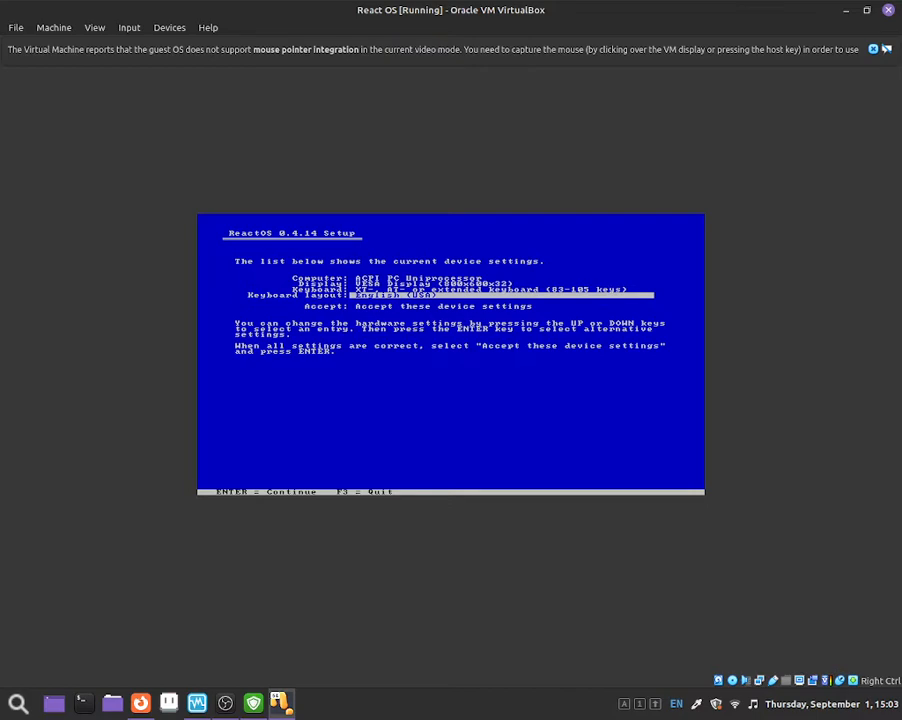
key("Return")
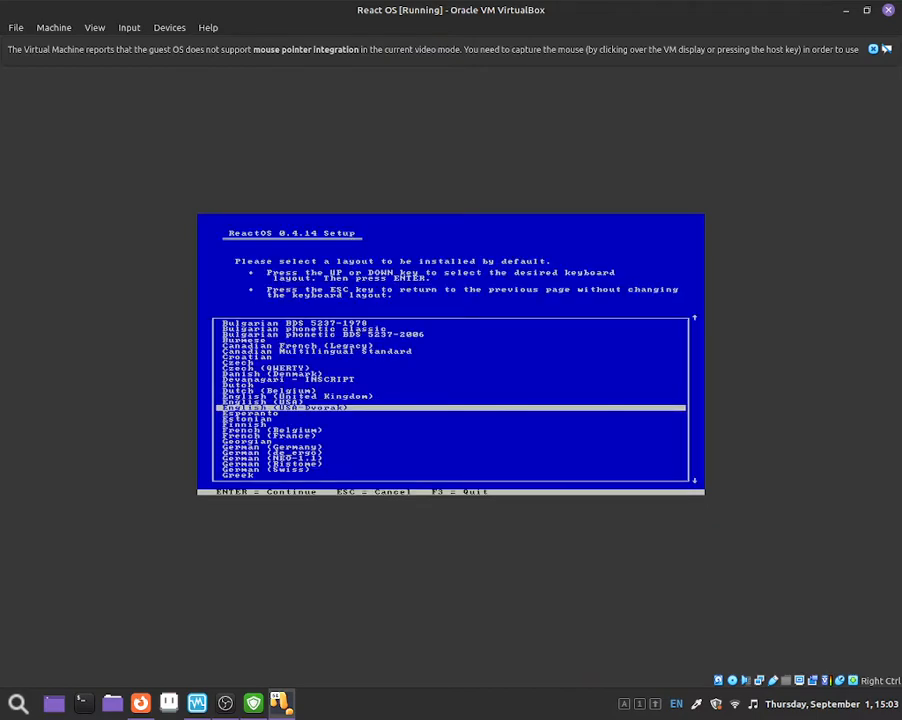
key("Up")
key("Return")
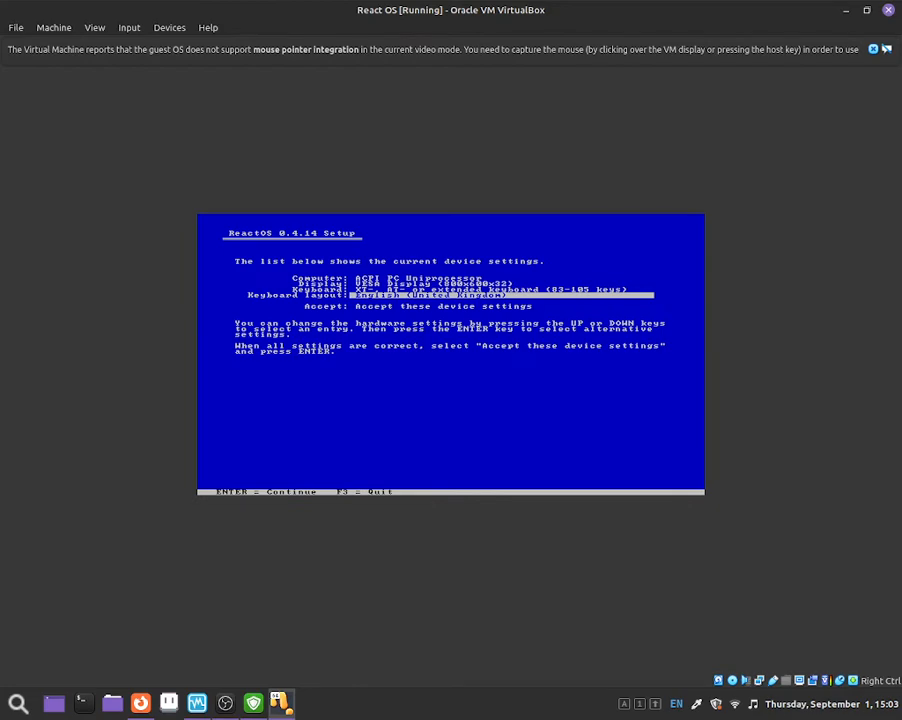
Accept the device settings and continue to the partition list.
key("Down")
key("Up")
key("Down")
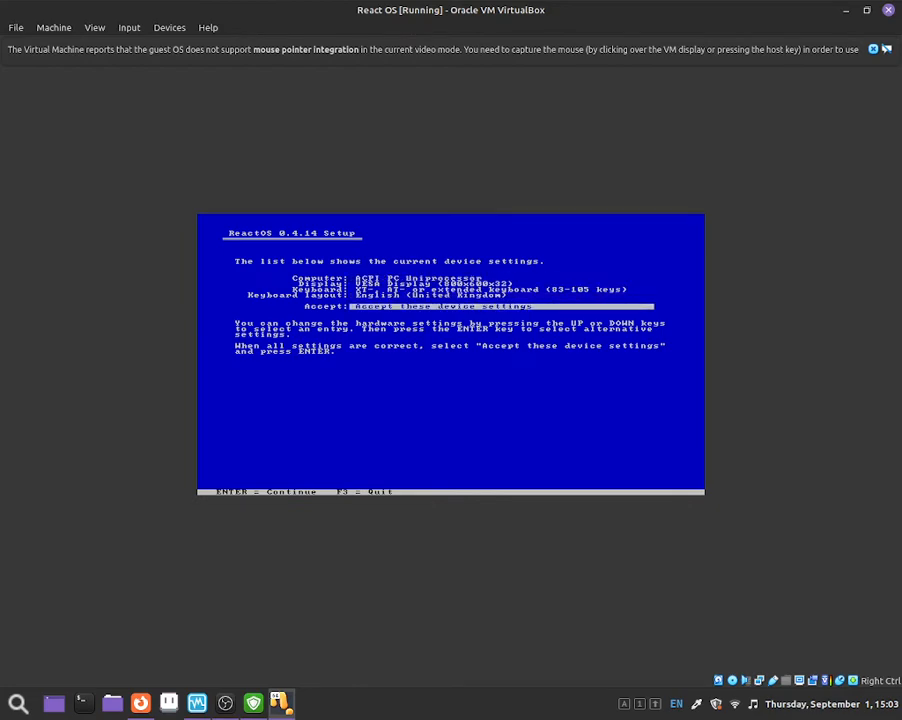
key("Return")
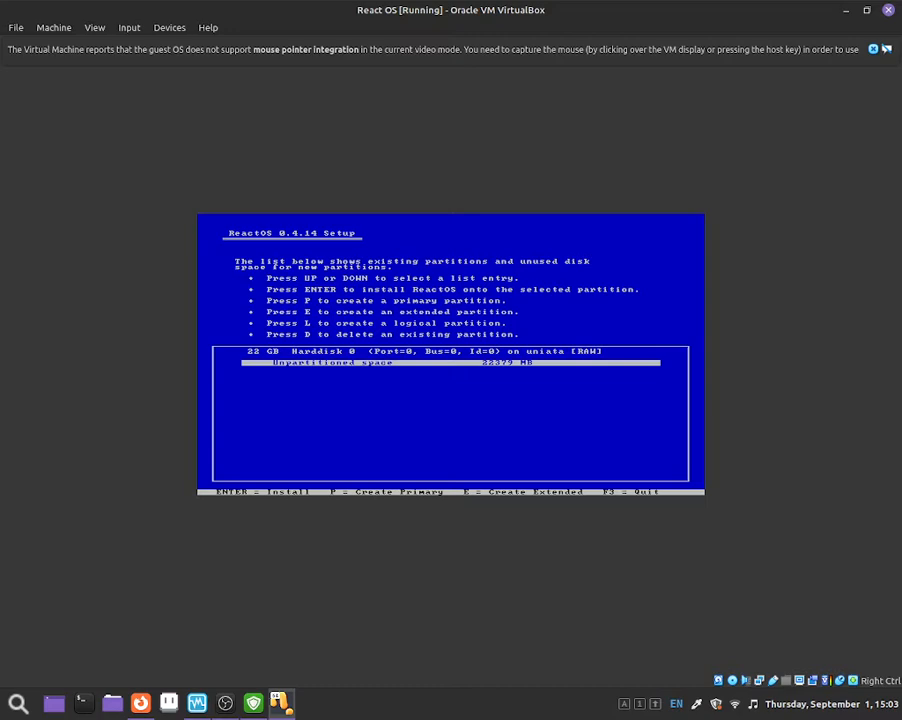
Install onto the disk's unpartitioned space and format the new partition as FAT file system (quick format).
key("Return")
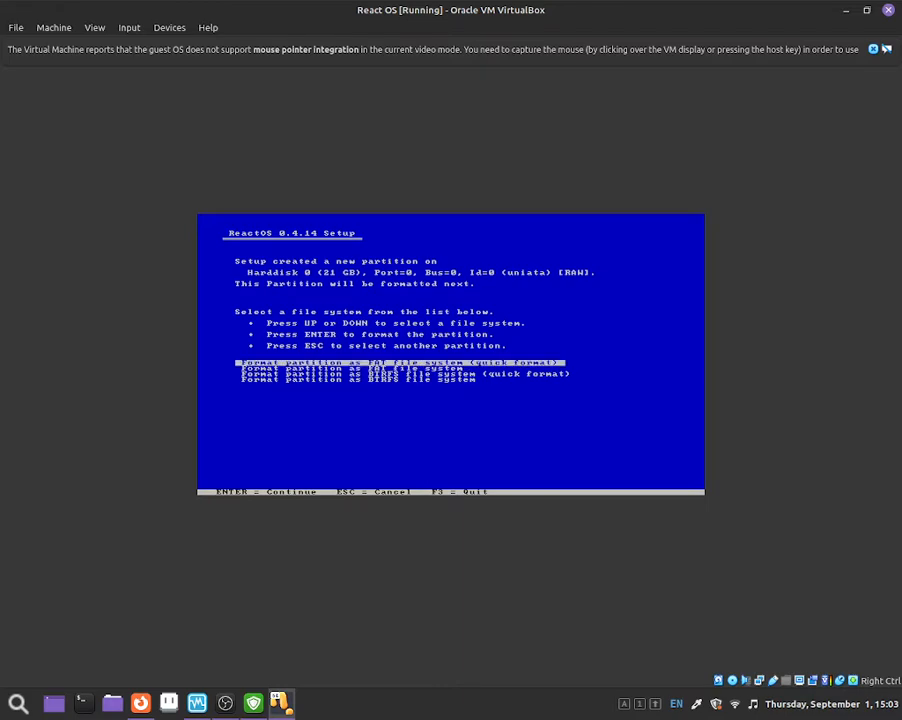
key("Down")
key("Down")
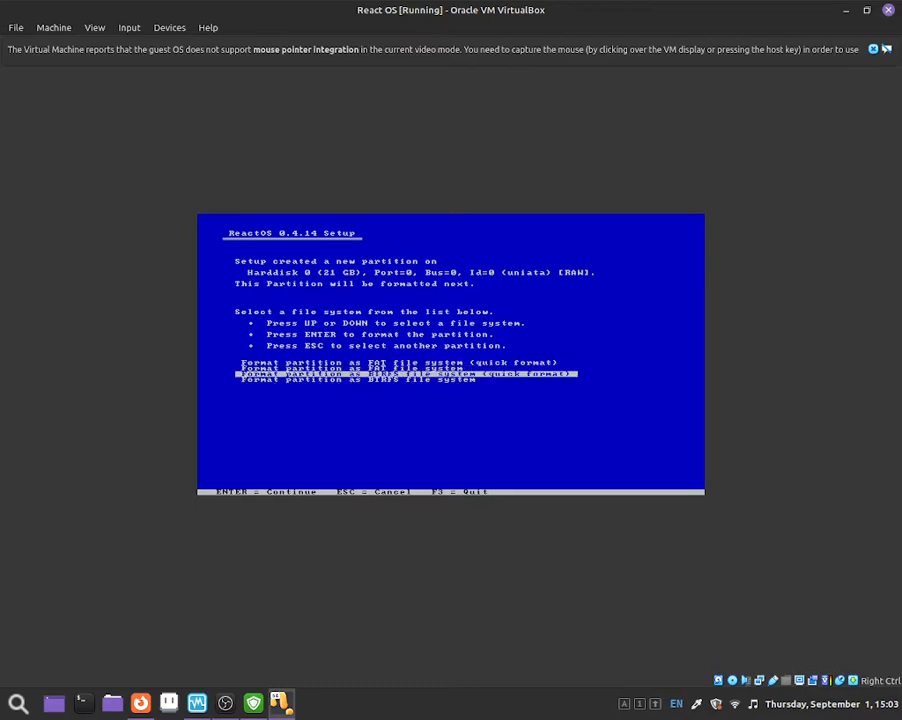
key("Up")
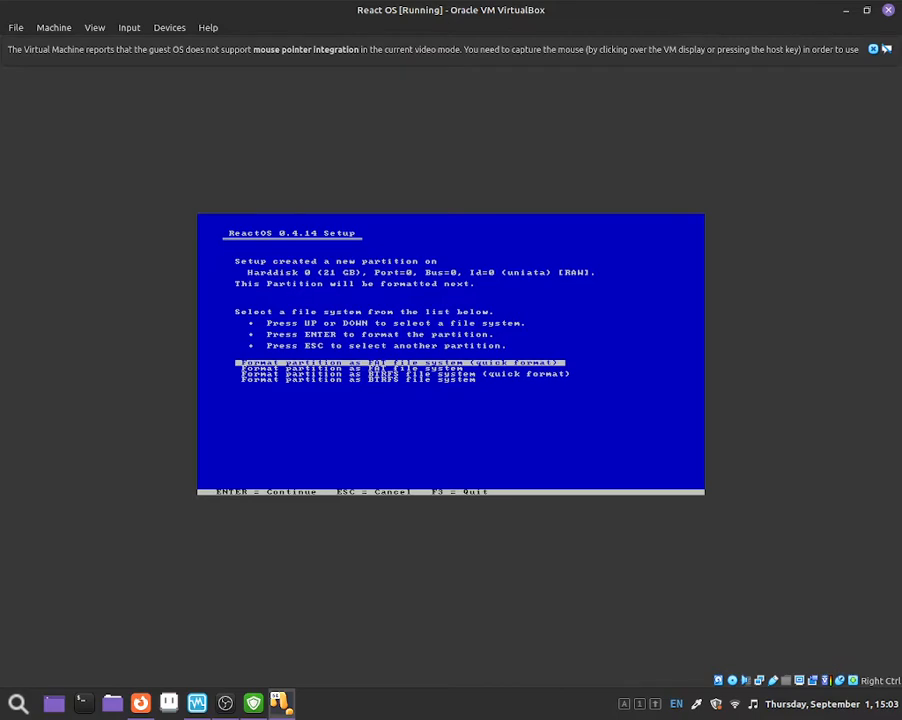
key("Down")
key("Down")
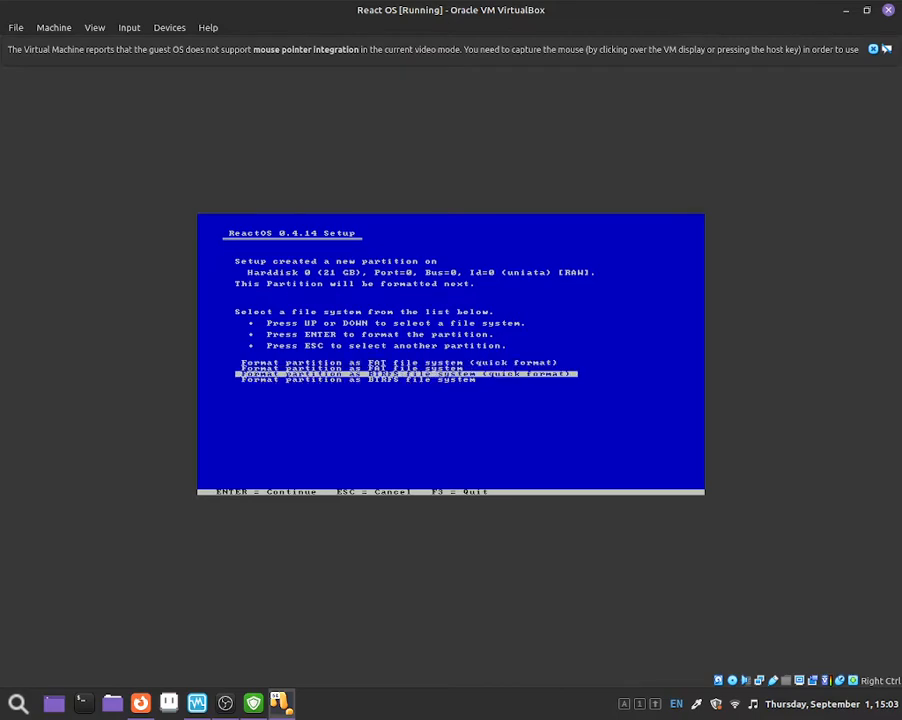
key("Up")
key("Up")
key("Return")
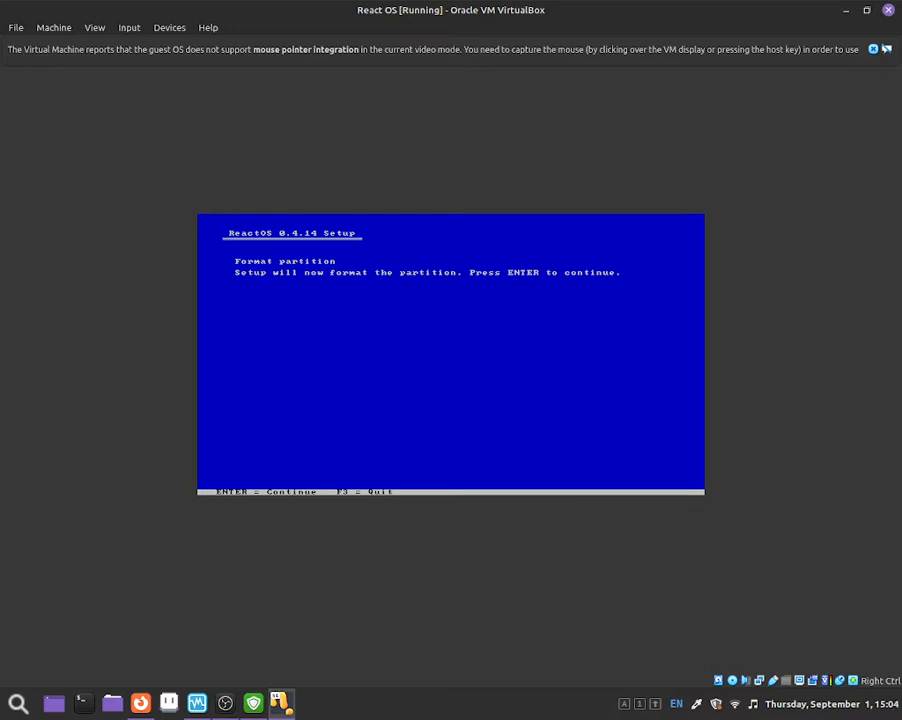
key("Return")
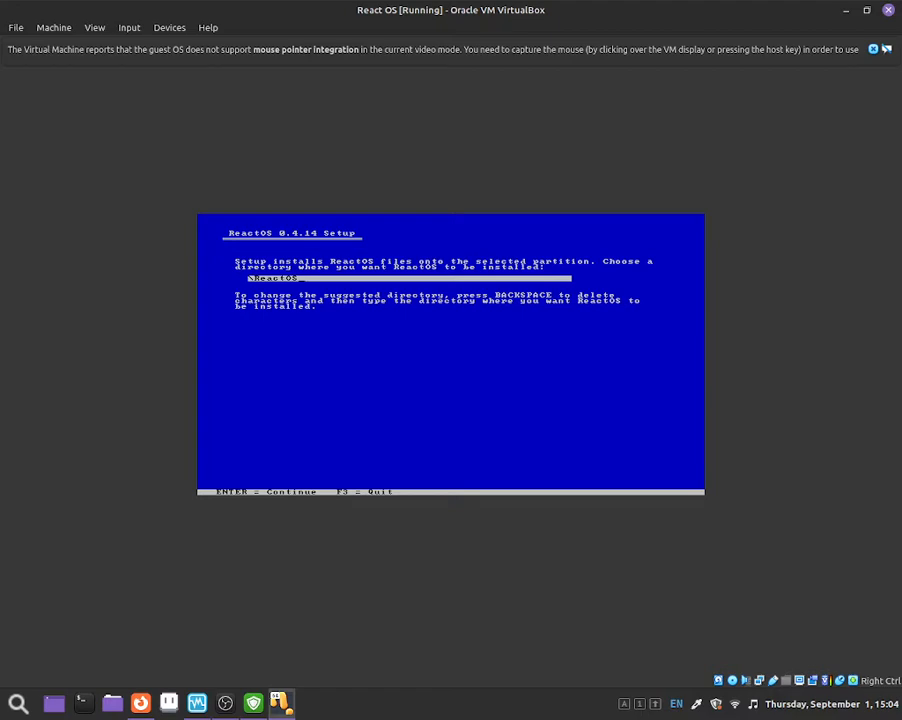
Accept \ReactOS as the installation directory and install the bootloader on the harddisk (MBR and VBR).
key("Return")
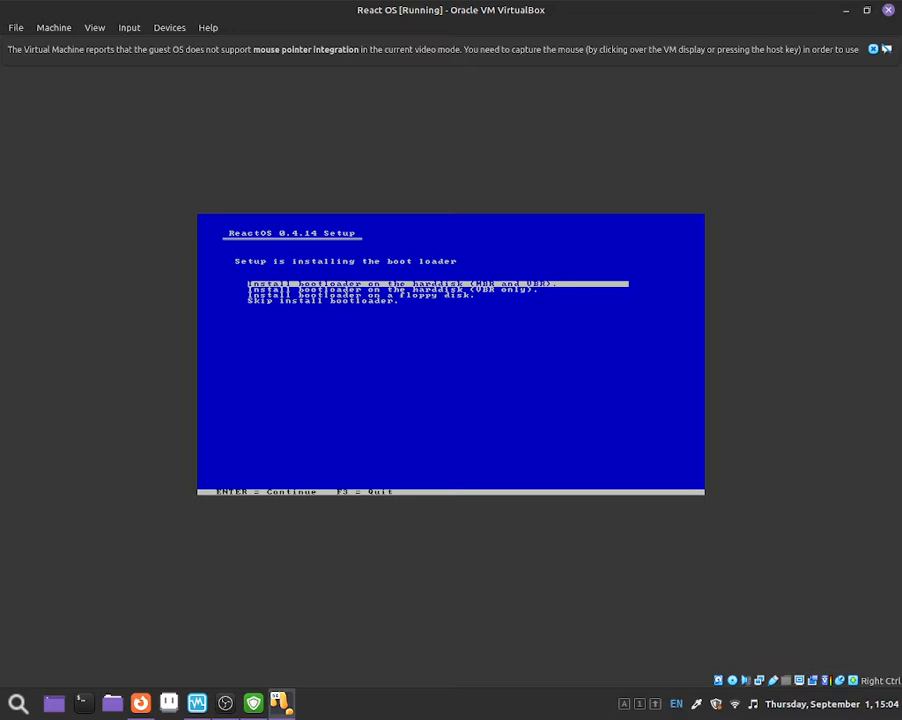
key("Down")
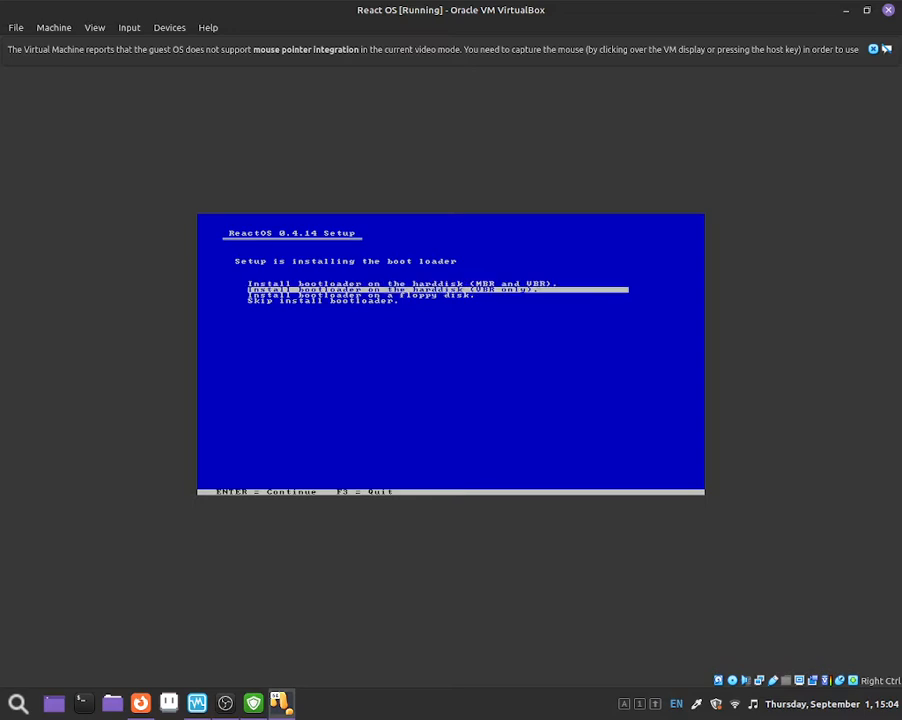
key("Up")
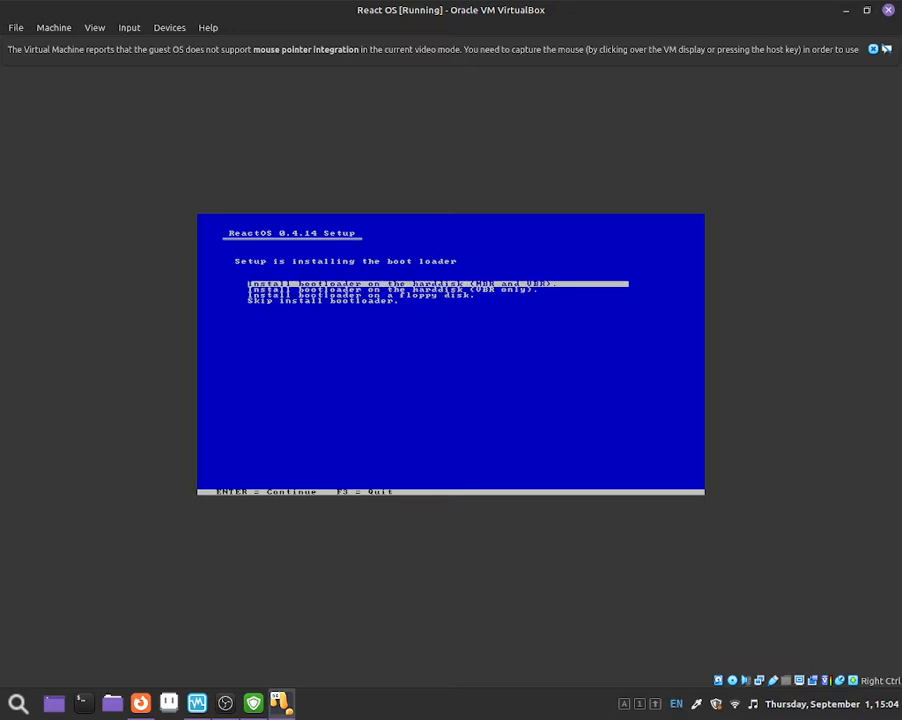
key("Return")
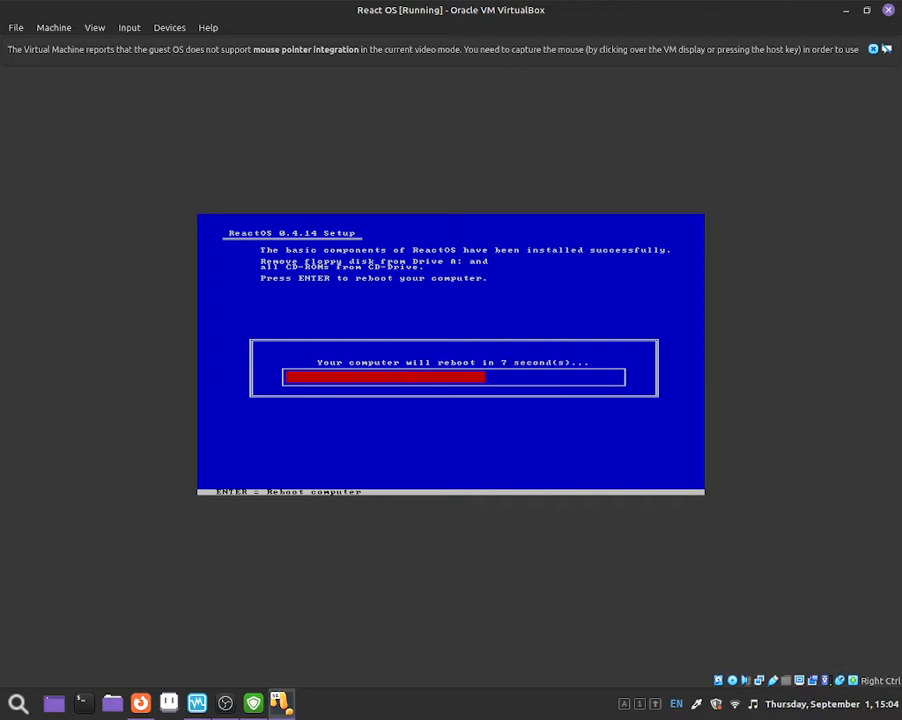
Reboot the virtual machine and boot it from the Primary Master hard disk through the temporary boot device selection.
key("Return")
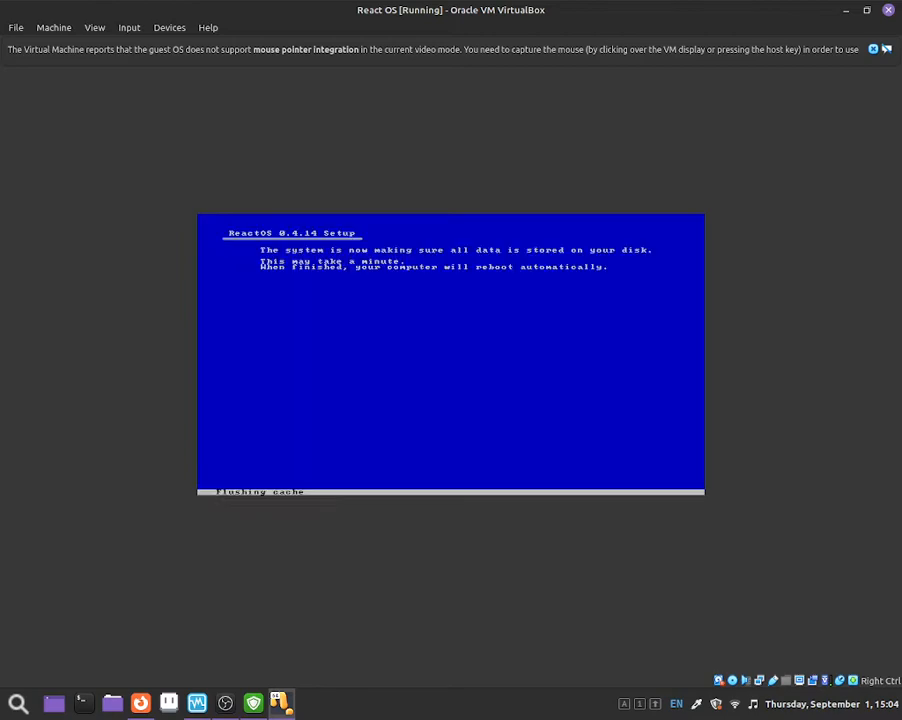
key("F12")
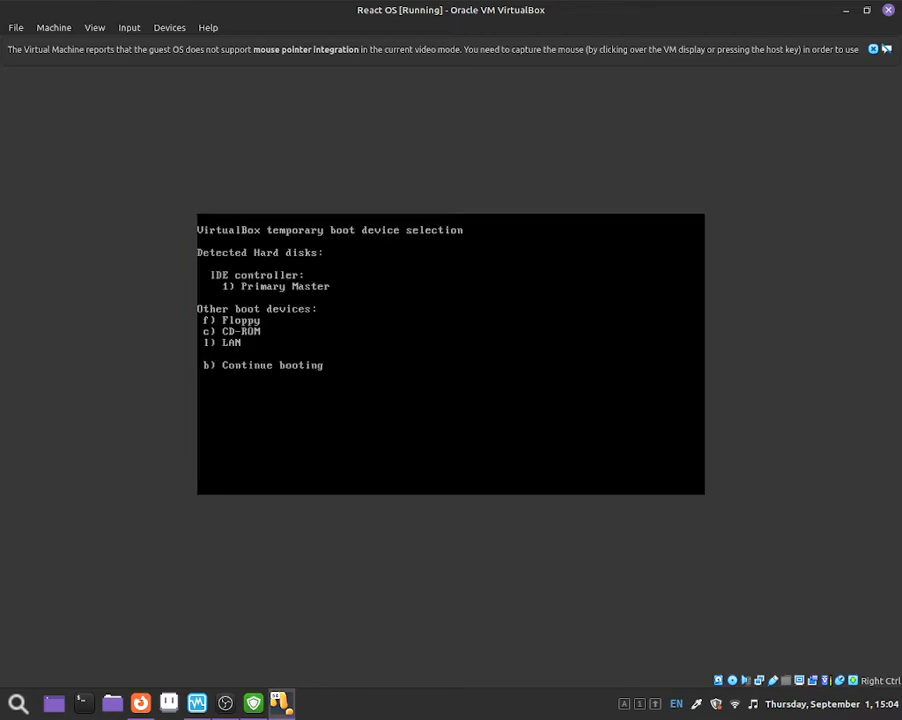
key("1")
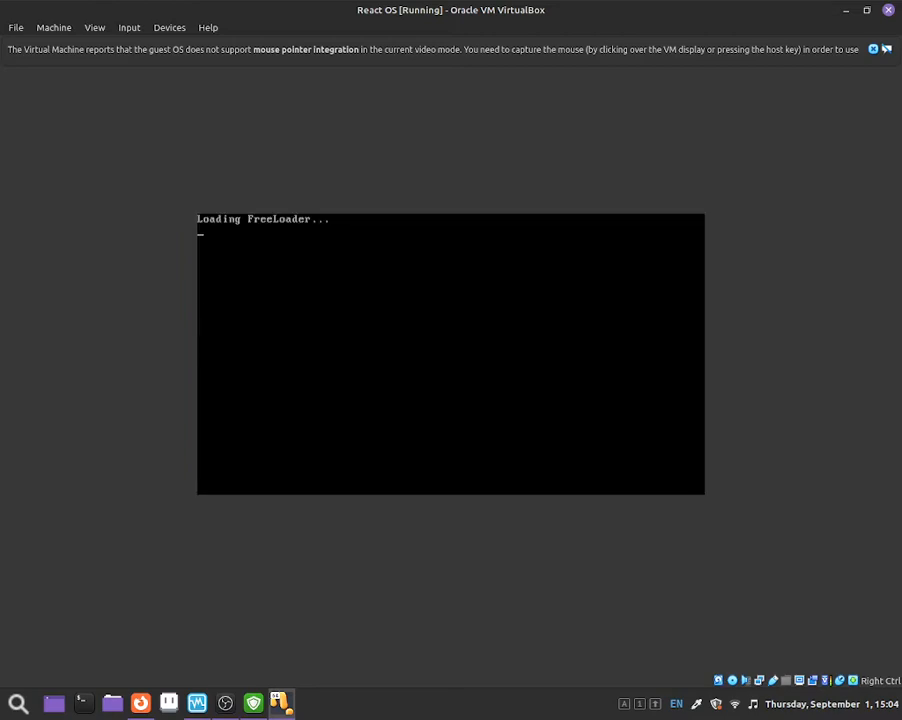
Start the standard ReactOS entry from the operating system list.
key("Down")
key("Down")
key("Up")
key("Up")
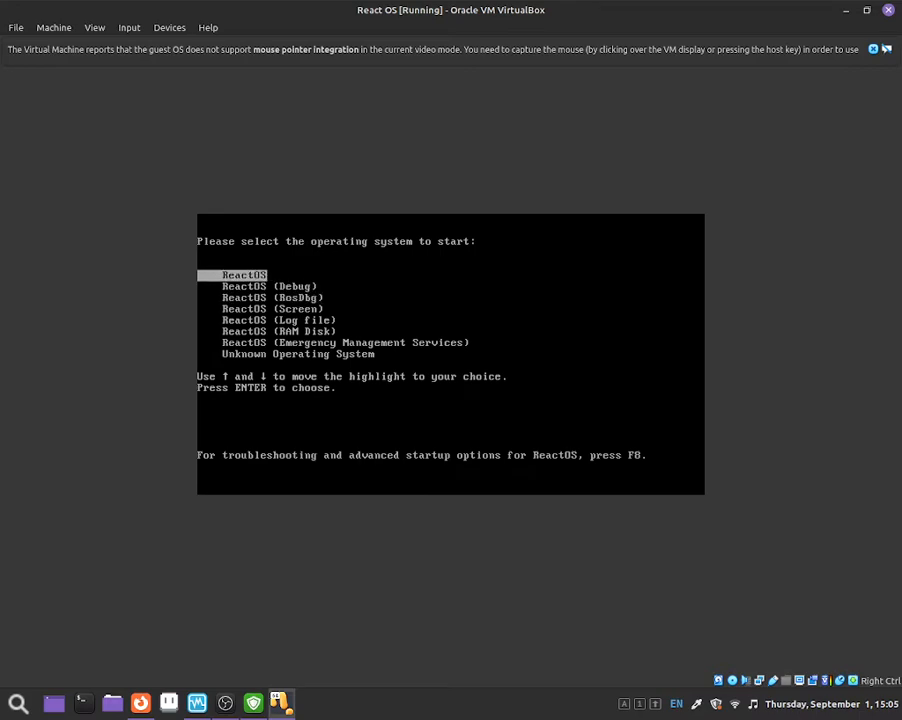
key("Return")
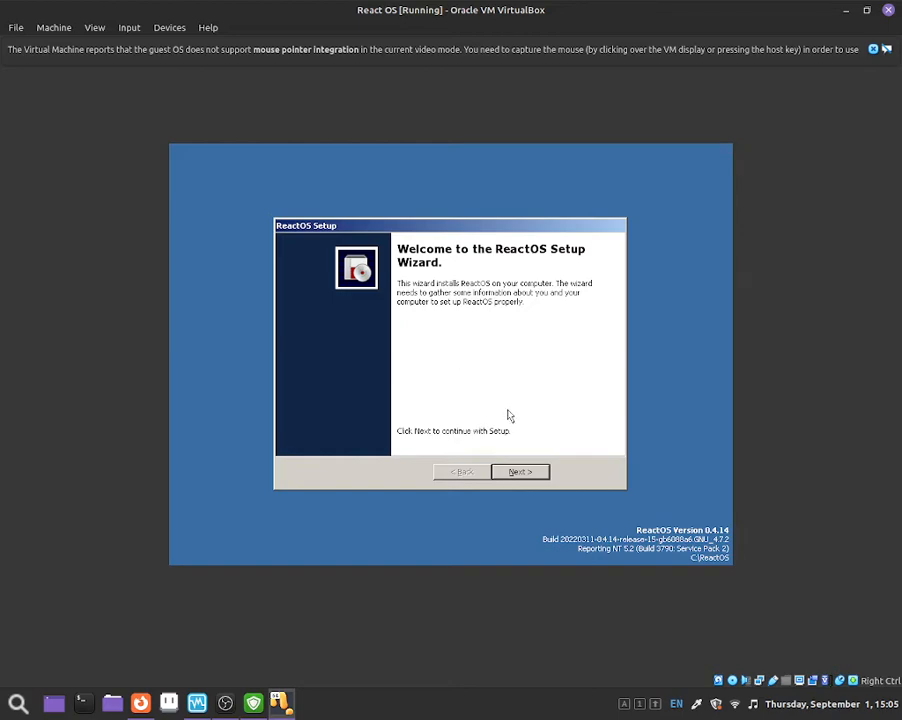
Start the ReactOS Setup Wizard, look through the list of acknowledged open source projects, and continue to the product options.
left_click(514, 477)
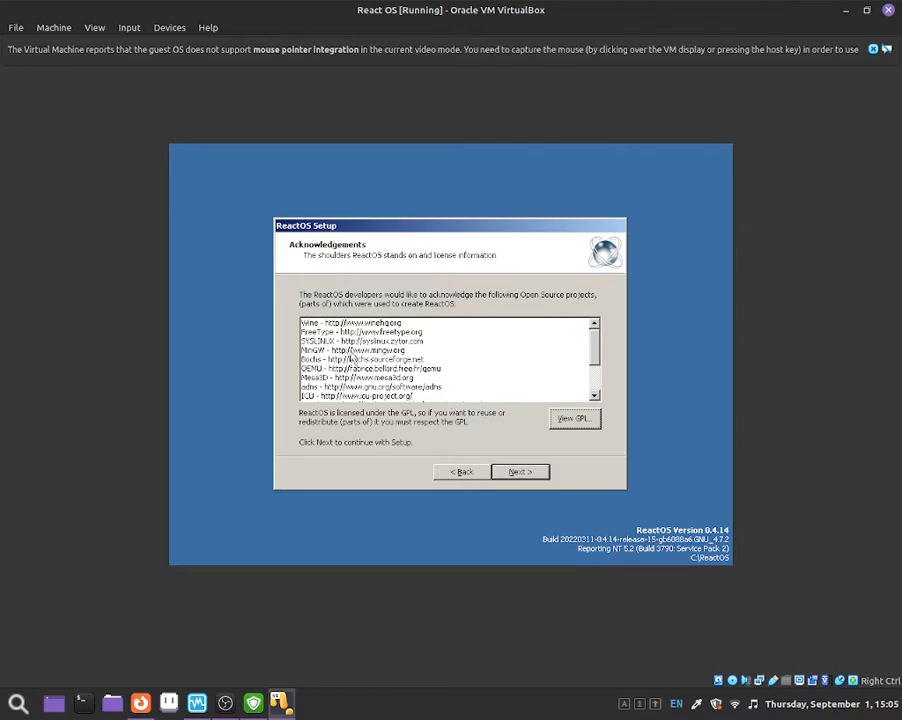
scroll(352, 358, "down", 2)
scroll(424, 385, "up", 2)
scroll(364, 347, "down", 2)
scroll(363, 347, "up", 2)
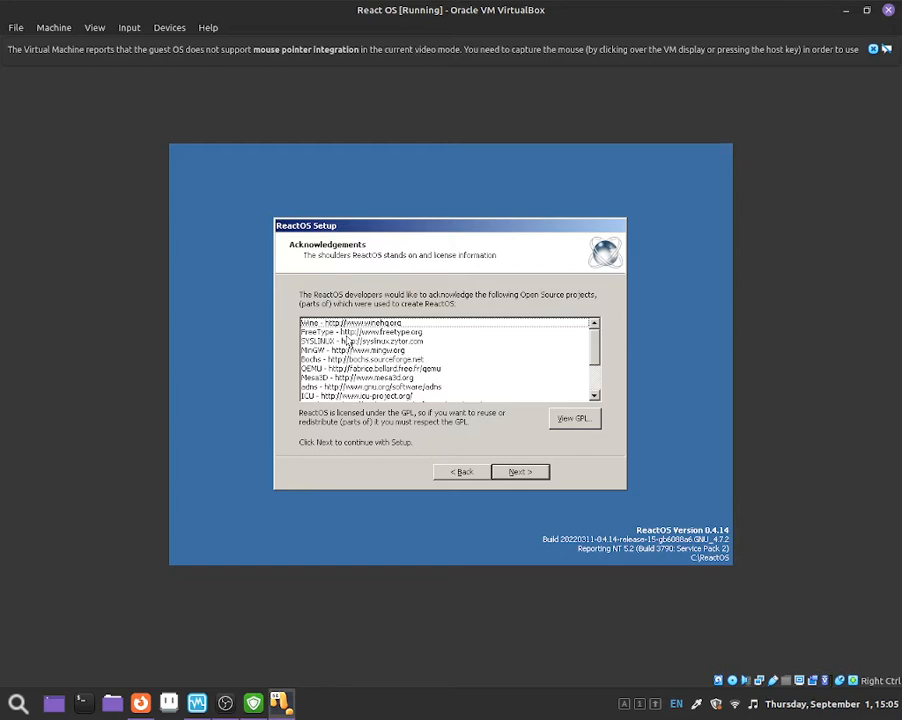
scroll(348, 342, "down", 2)
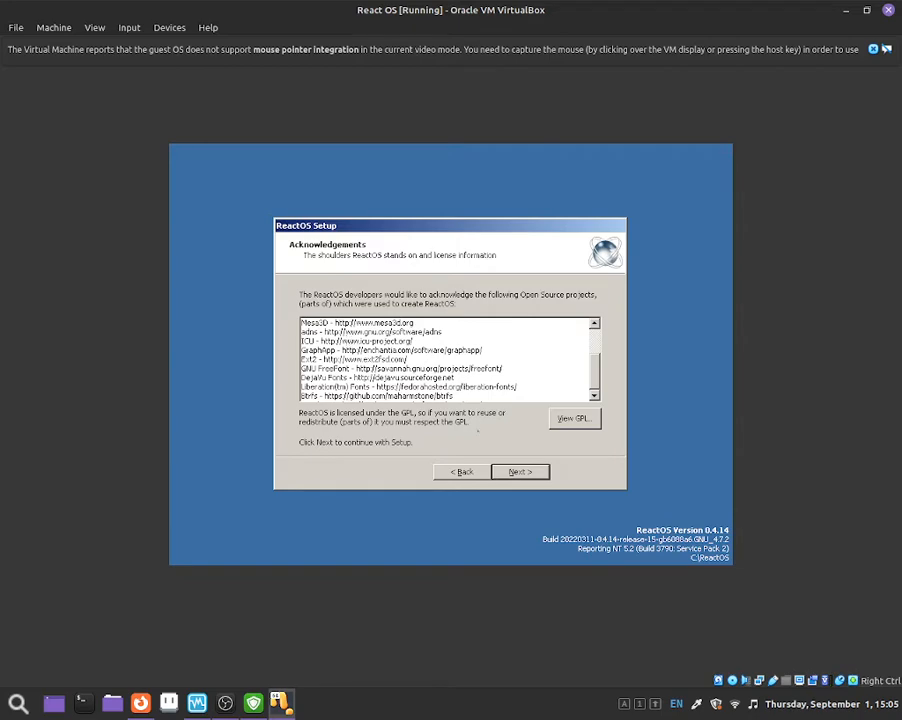
left_click(512, 470)
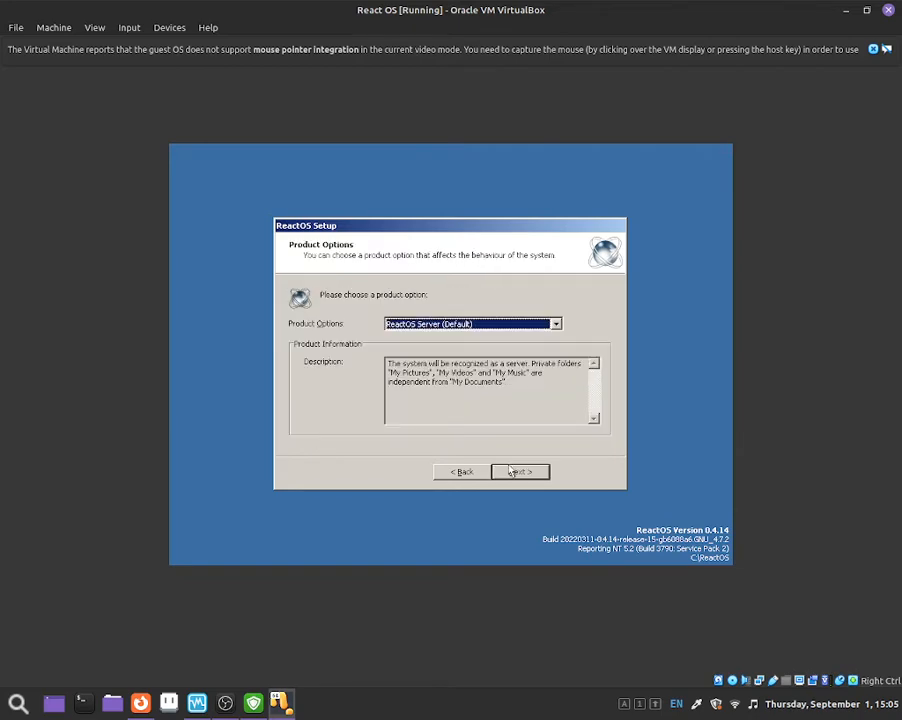
Accept ReactOS Server (Default) as the product option and keep the default regional and keyboard settings.
left_click(510, 471)
left_click(447, 472)
left_click(518, 474)
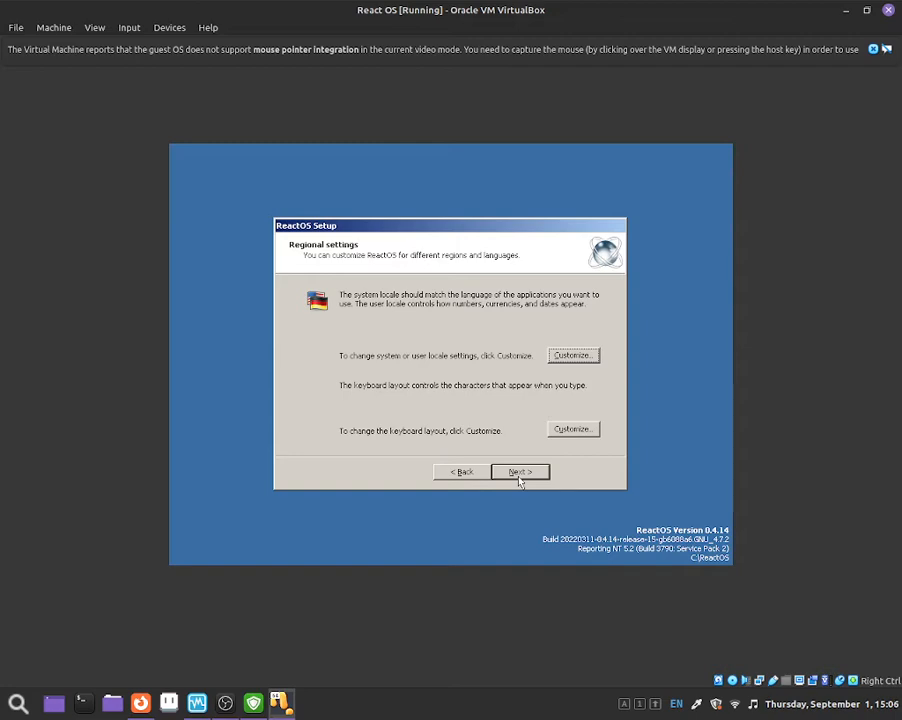
left_click(519, 476)
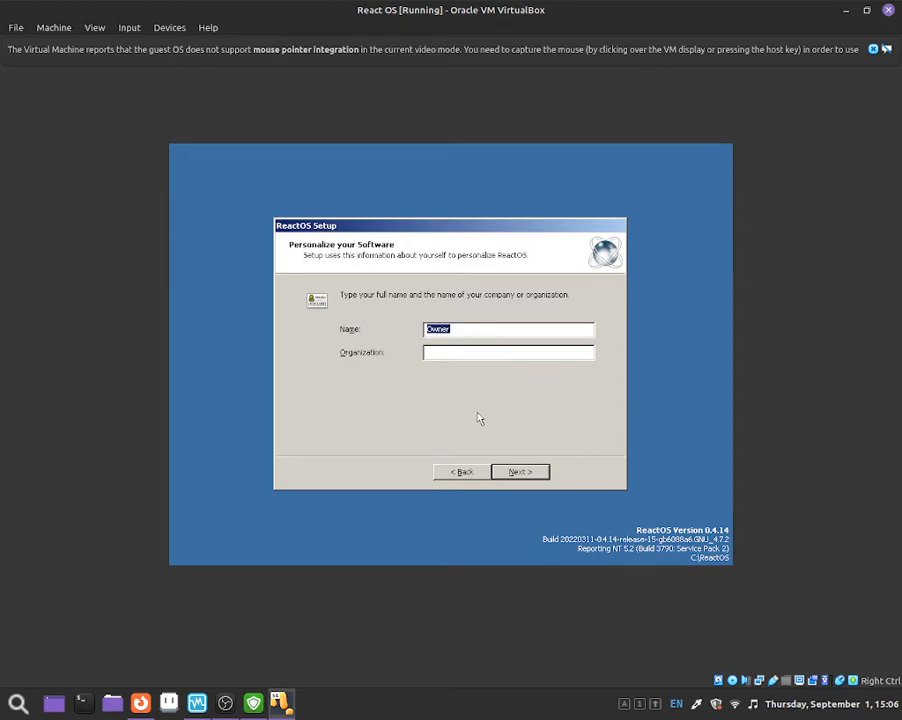
Replace the default owner name with the user's name, leave the organization empty, and continue.
key("BackSpace")
key("Caps_Lock")
type("J")
key("Caps_Lock")
type("ona")
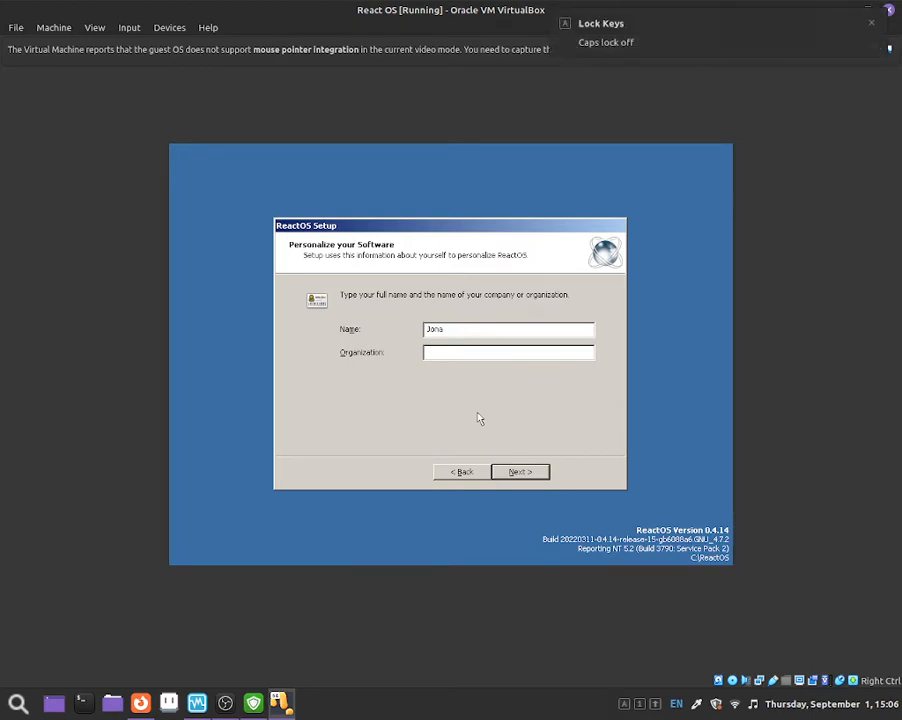
type("than")
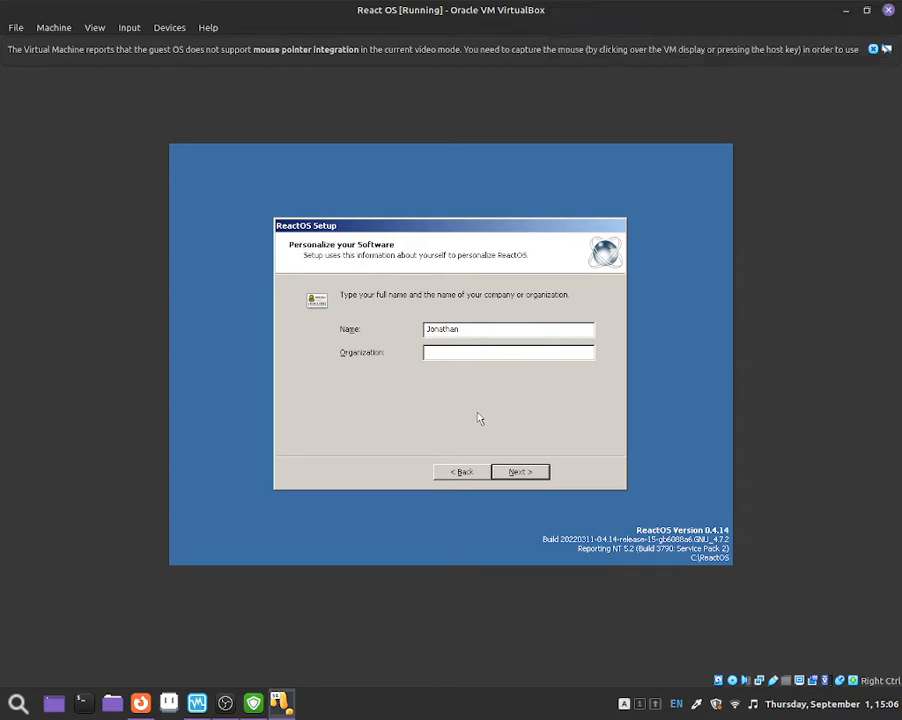
key("Caps_Lock")
type("S")
key("Caps_Lock")
type("te")
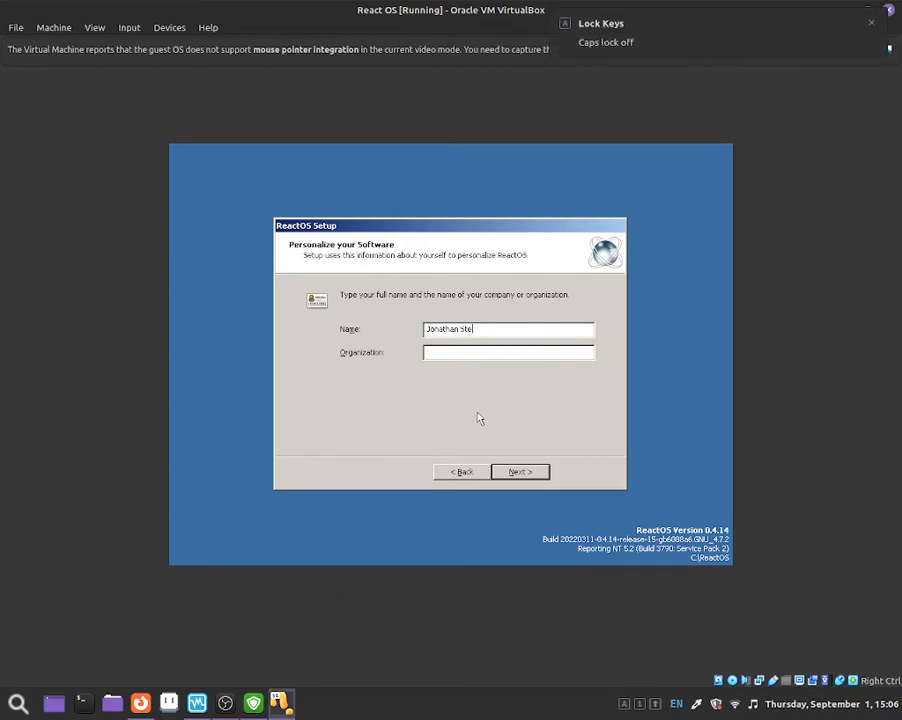
left_click(471, 352)
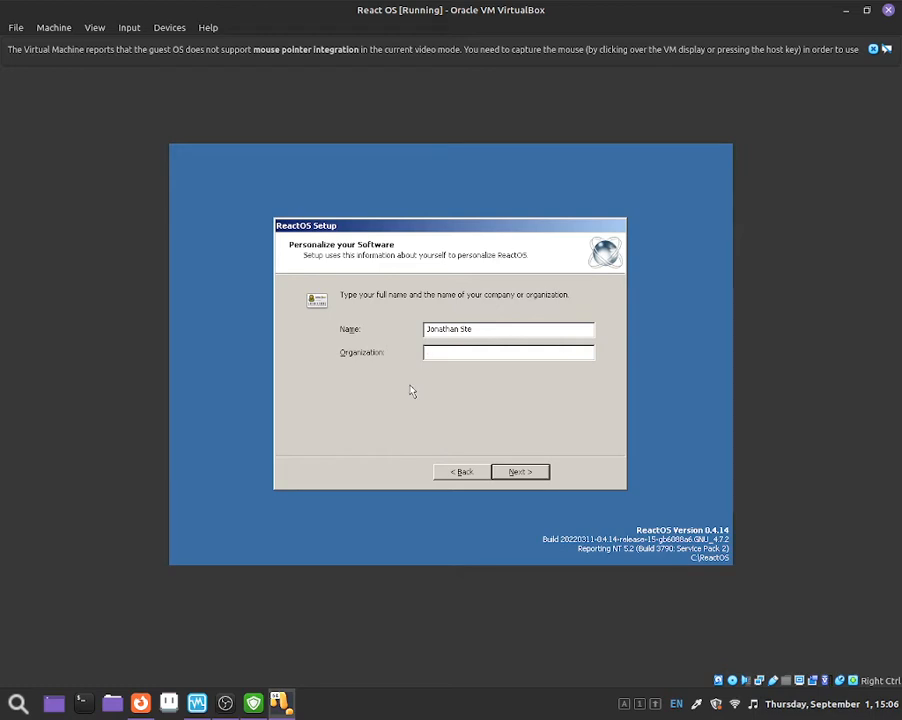
left_click(514, 473)
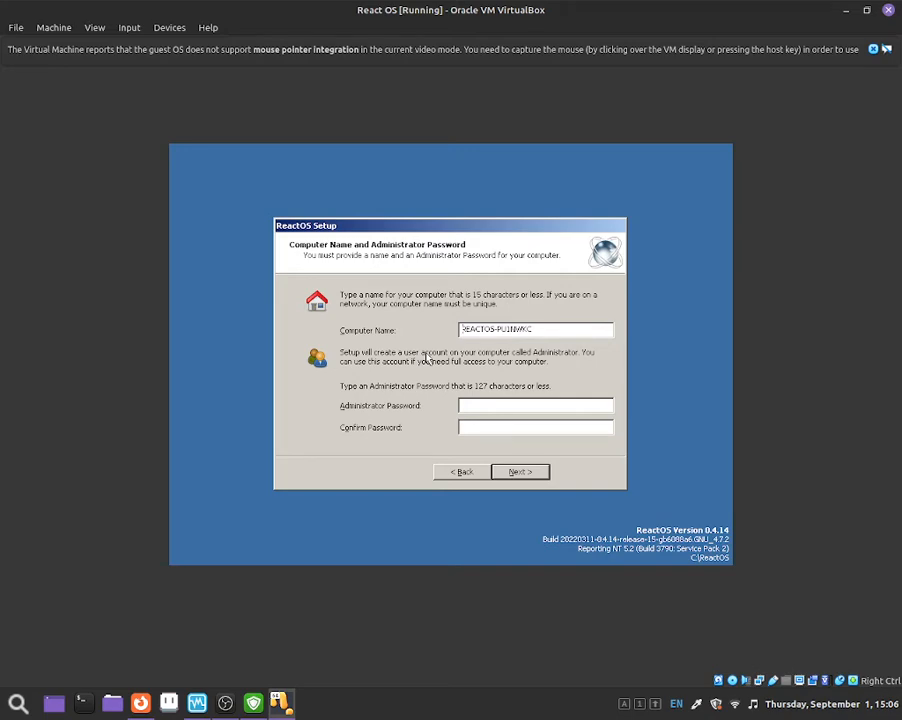
Enter the Administrator password on the computer name page and accept the date and time with the Pacific Time (US & Canada) timezone.
double_click(512, 326)
left_click(549, 325)
left_click_drag(549, 325, 512, 329)
left_click(512, 329)
left_click(468, 405)
type("***")
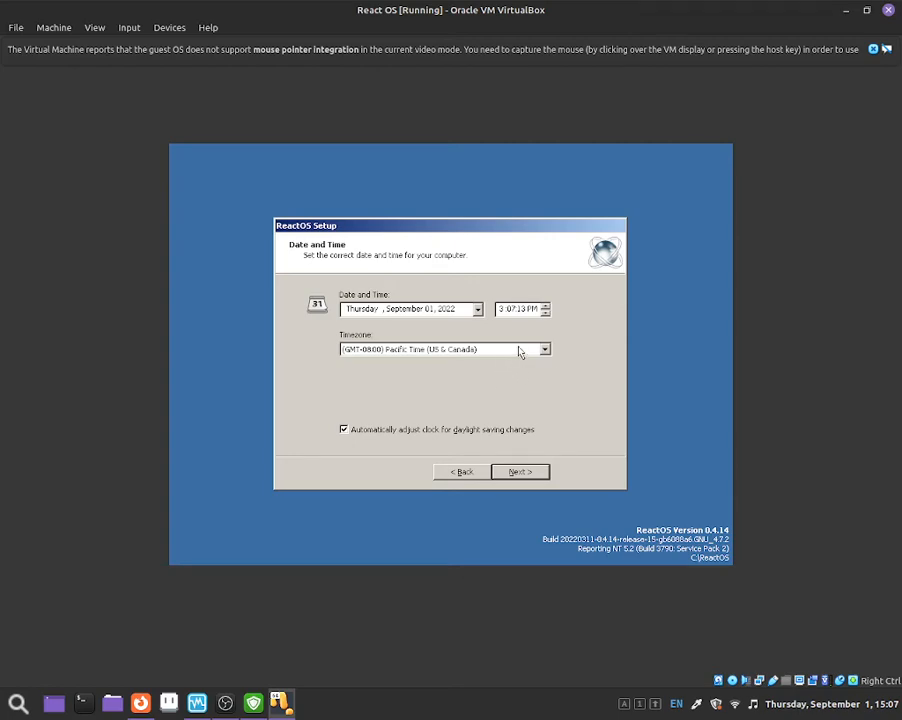
left_click(518, 473)
Try out the Lautus, Lunar and Mizu themes in turn on the appearance page.
mouse_move(466, 434)
left_mouse_down()
mouse_move(535, 438)
mouse_move(450, 437)
left_mouse_up()
left_click(408, 414)
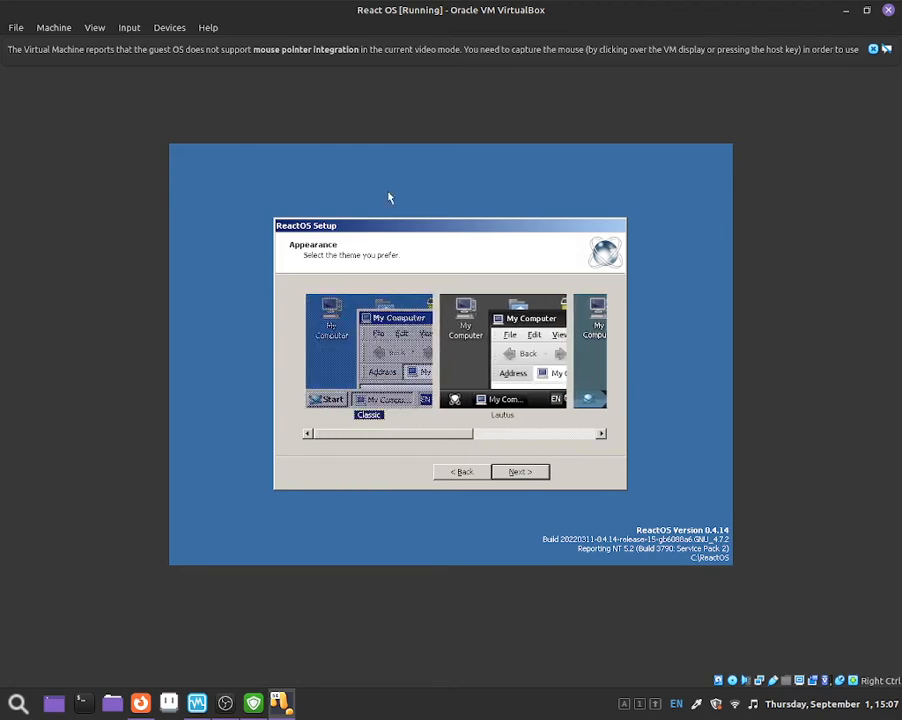
left_click_drag(406, 224, 410, 216)
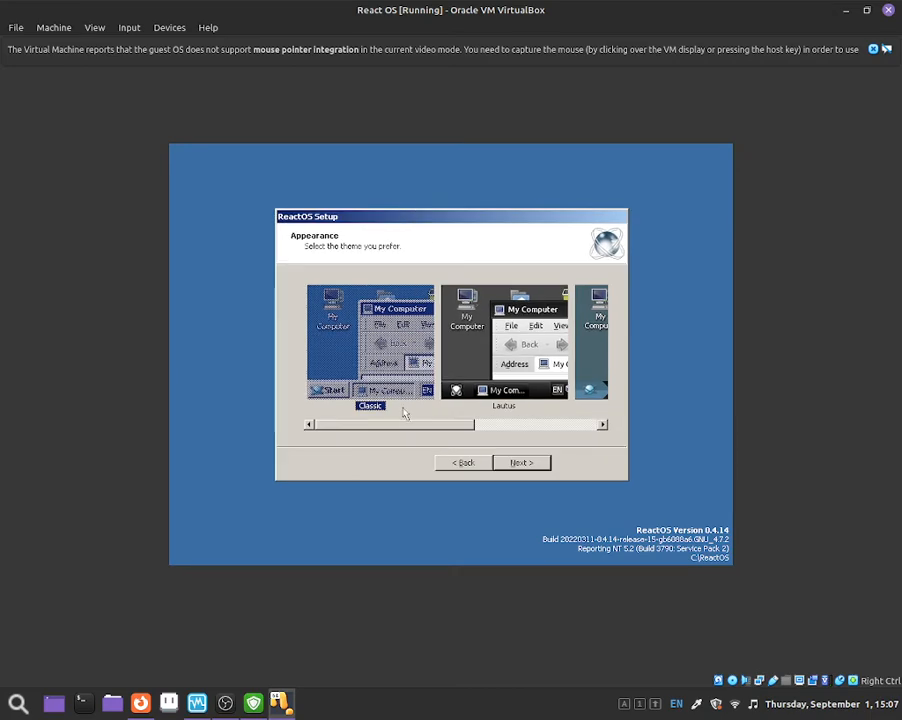
left_click_drag(405, 423, 451, 433)
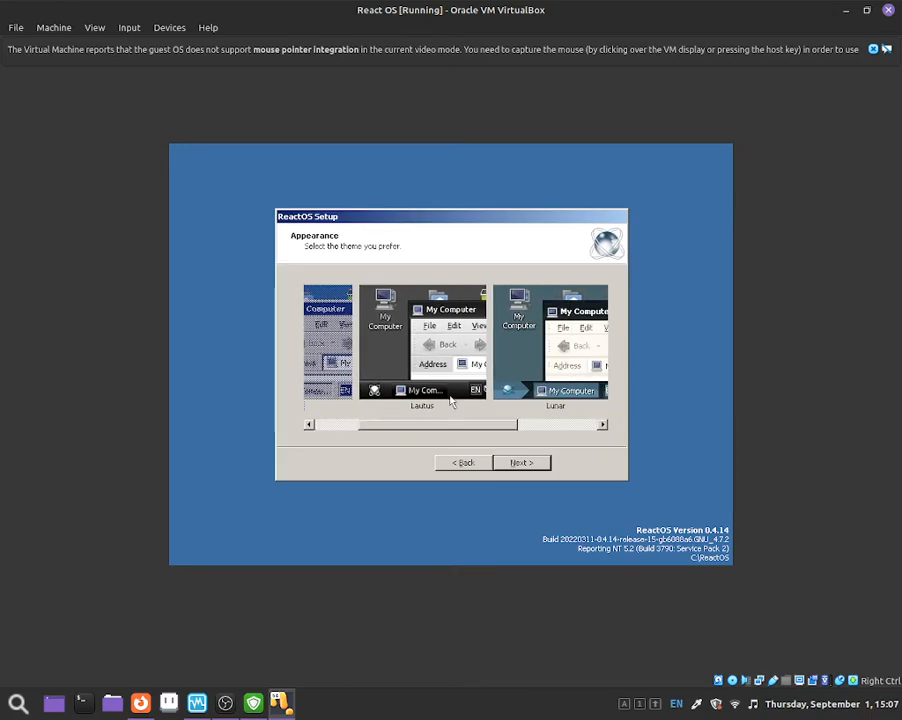
left_click(451, 402)
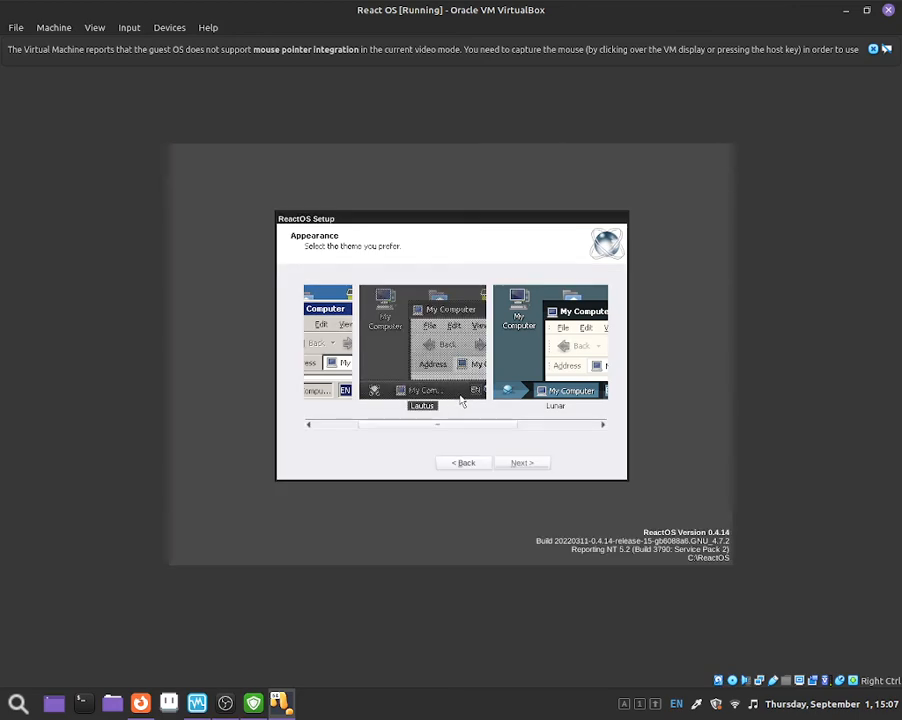
left_click_drag(464, 425, 519, 419)
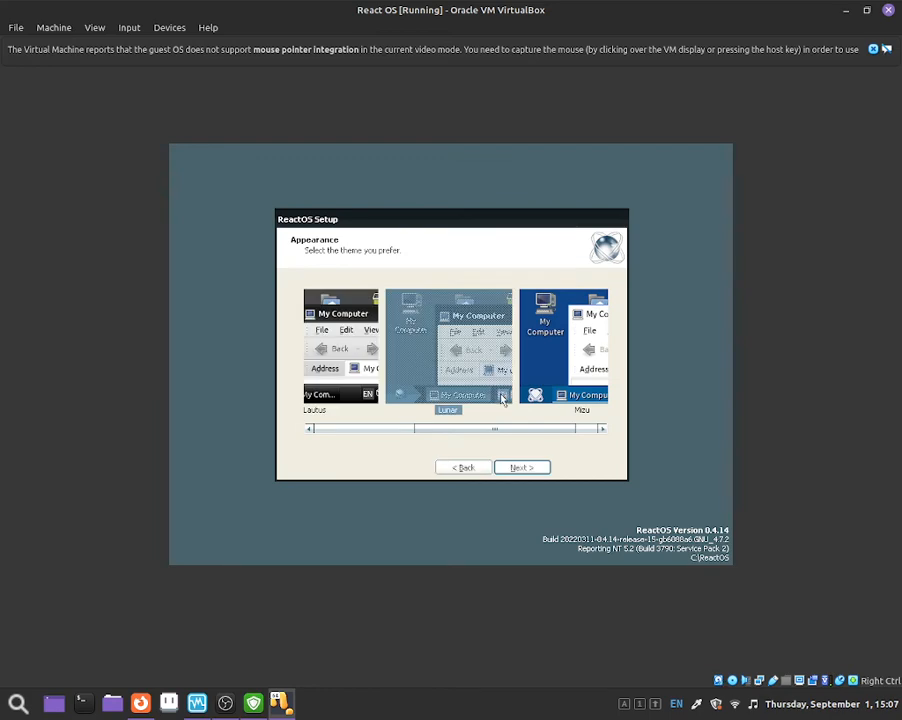
left_click_drag(518, 433, 537, 429)
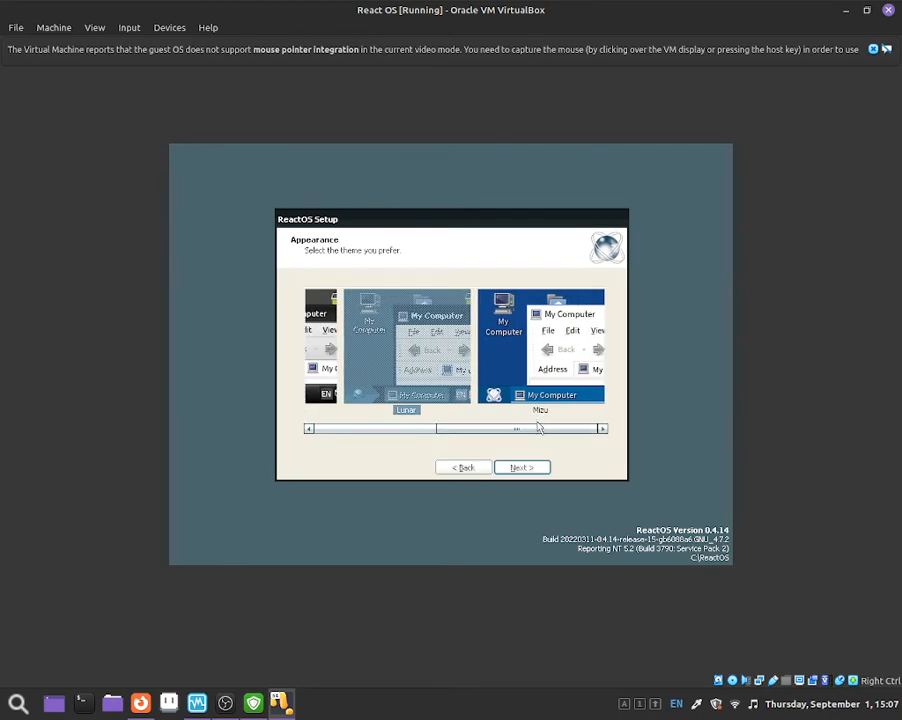
left_click(546, 394)
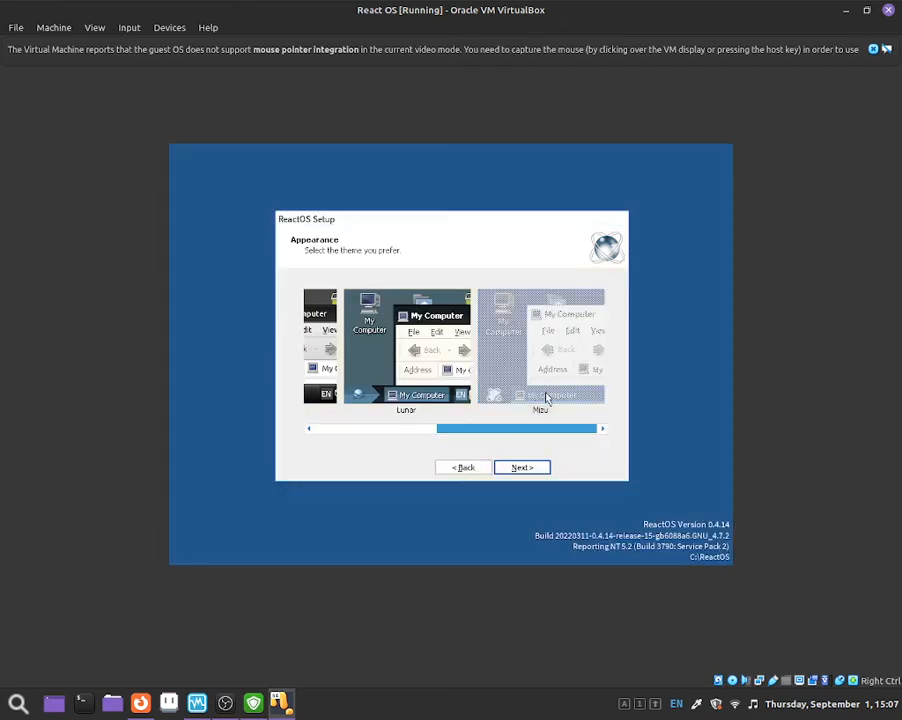
Choose the Lunar theme as the system appearance and continue to the network settings.
left_click_drag(586, 428, 485, 428)
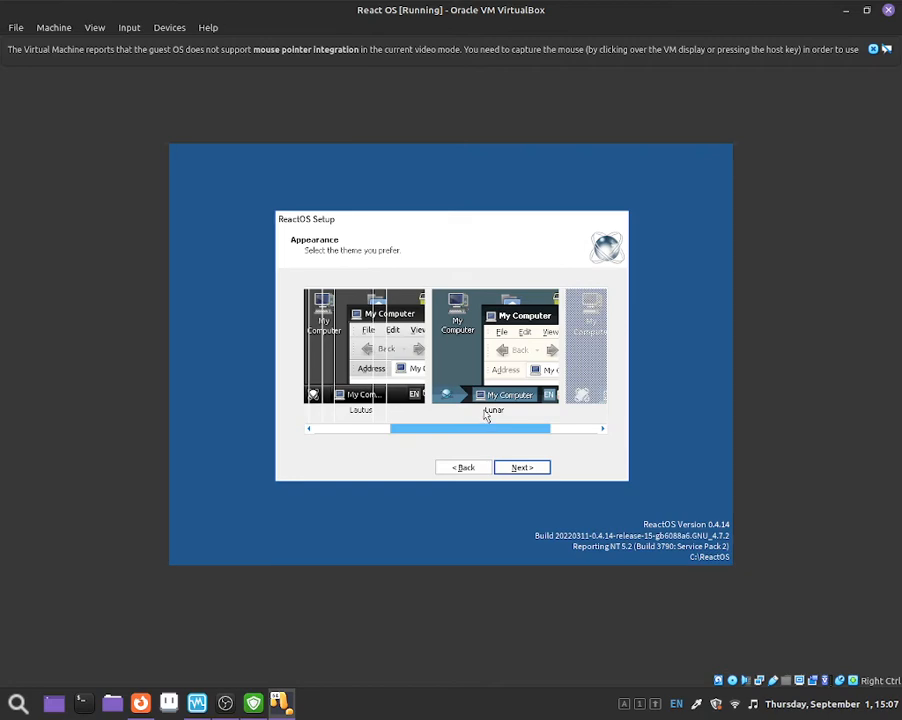
left_click(486, 414)
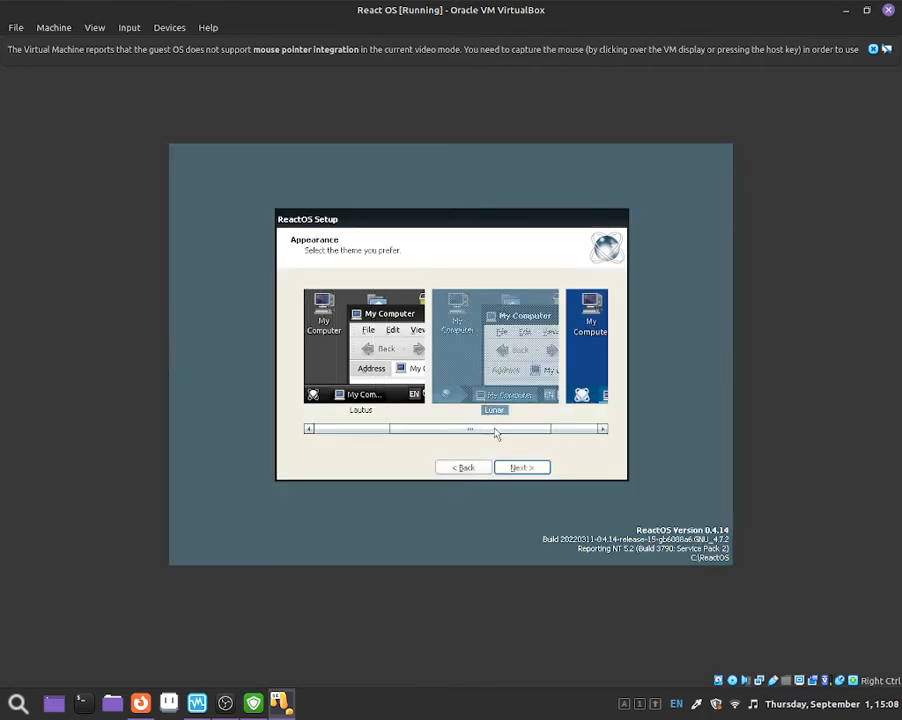
left_click(510, 469)
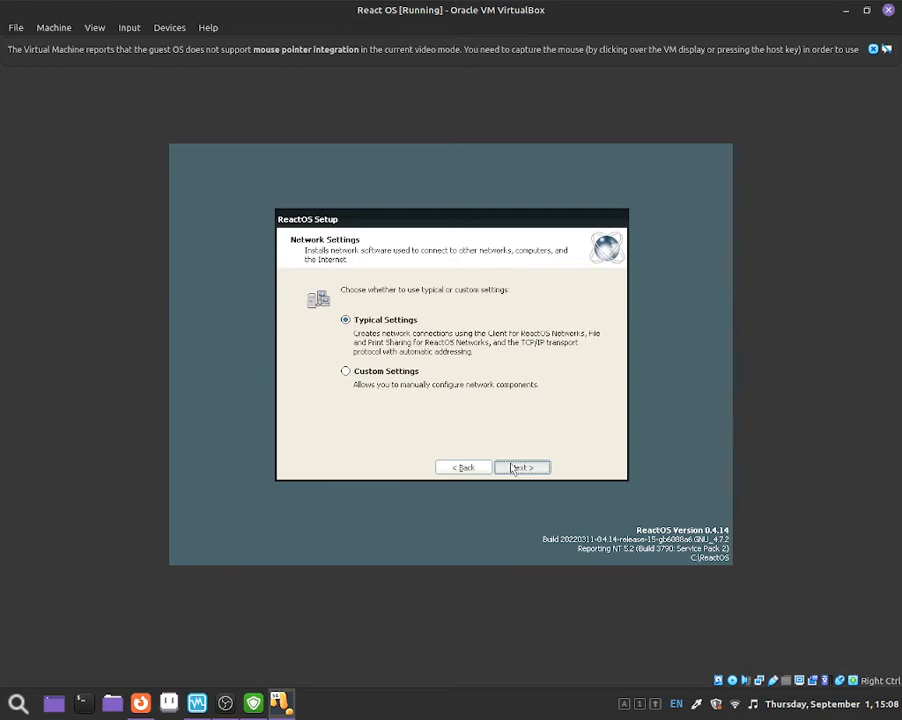
Keep Typical Settings for the network and make the computer part of the workgroup WORKGROUP.
left_click(513, 468)
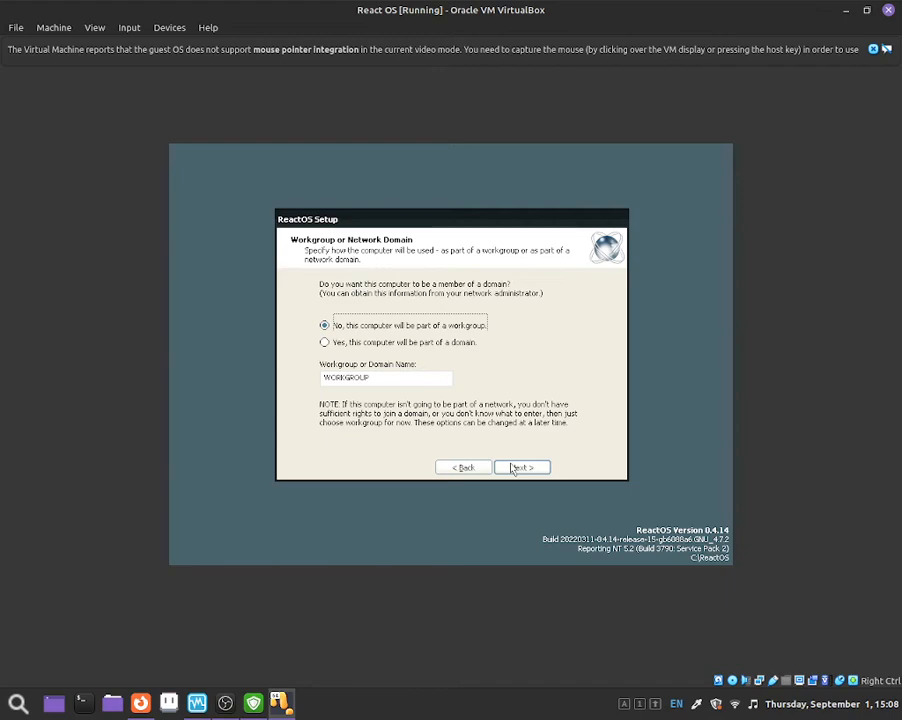
left_click(521, 468)
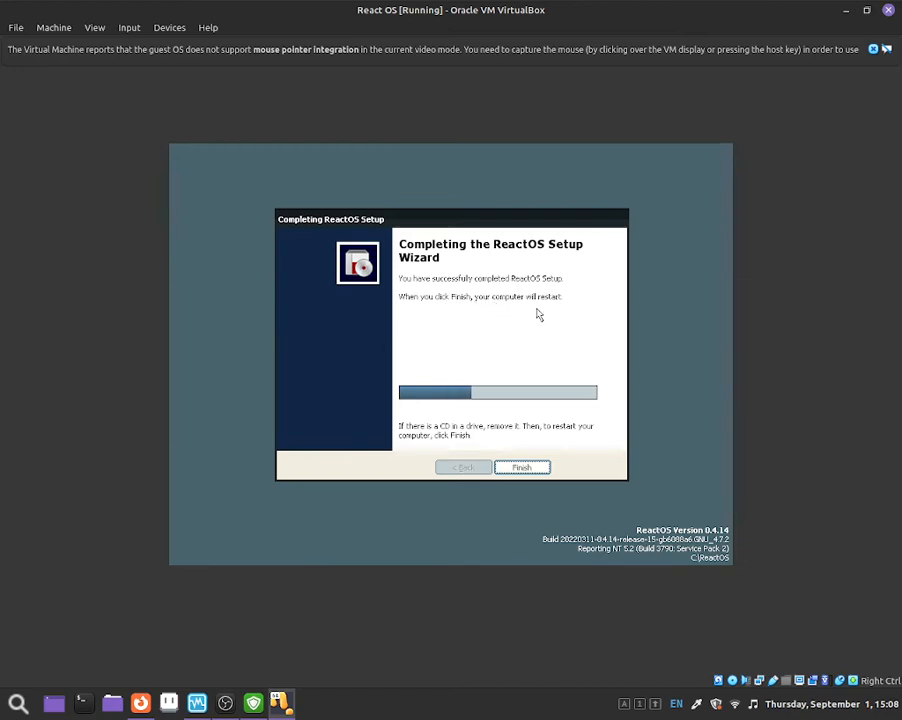
Finish setup to restart the machine, and start the standard ReactOS entry from the Primary Master hard disk.
left_click(521, 467)
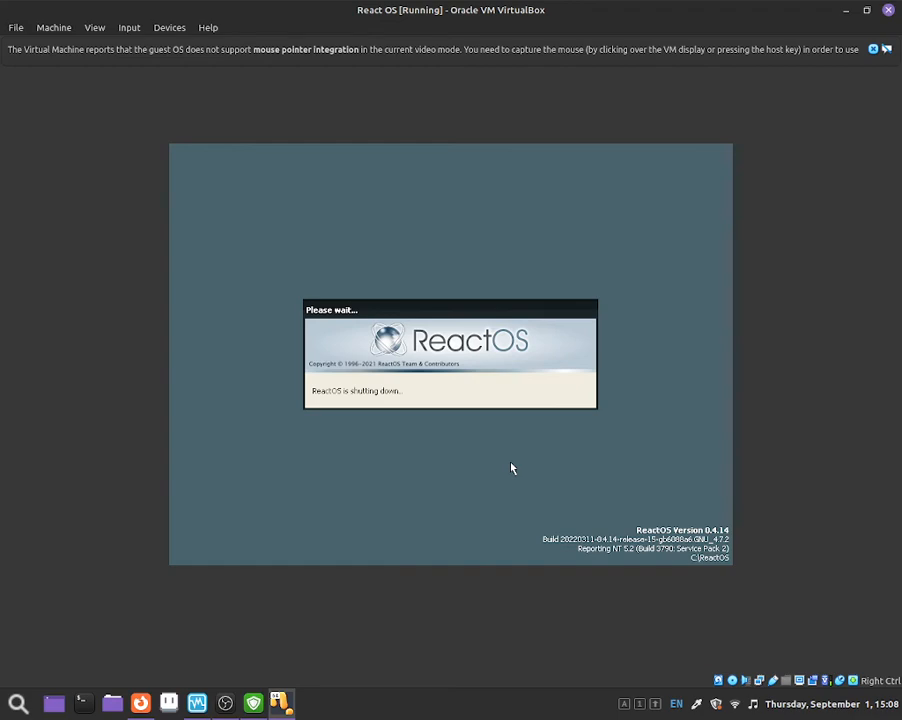
key("F12")
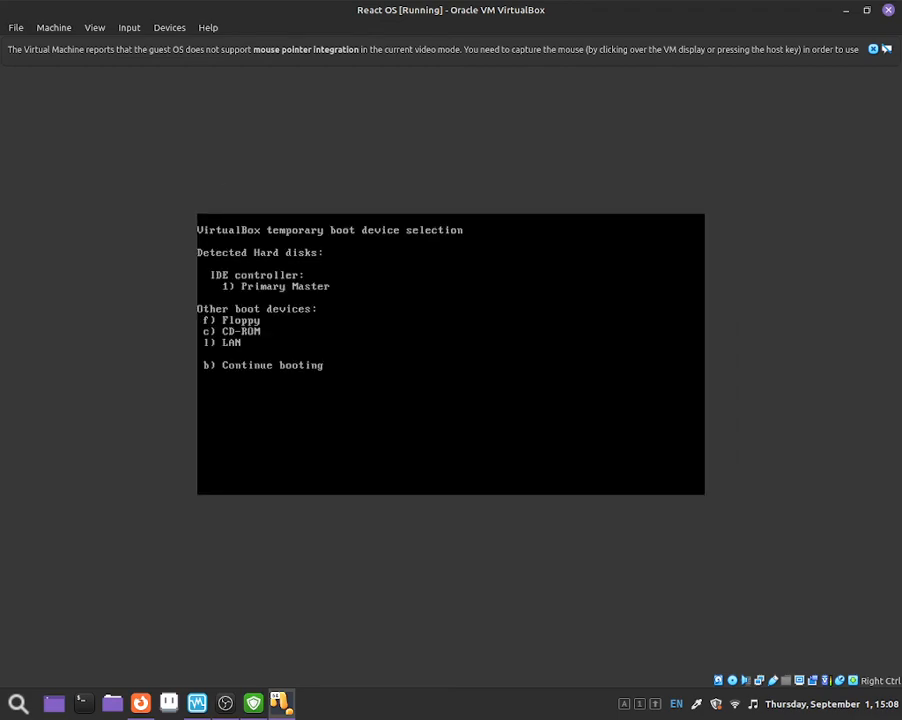
key("1")
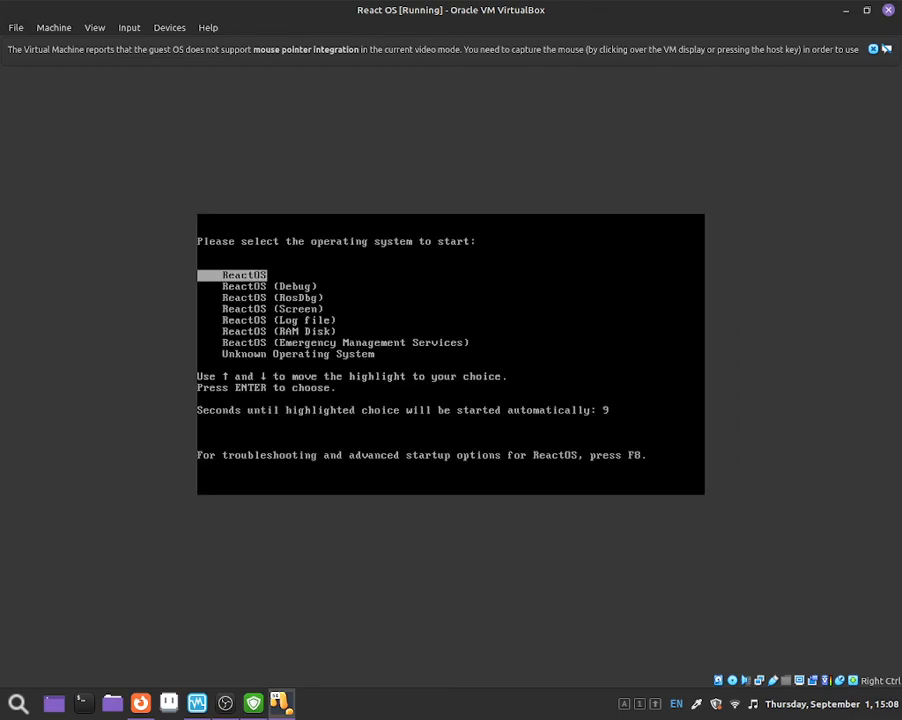
key("Return")
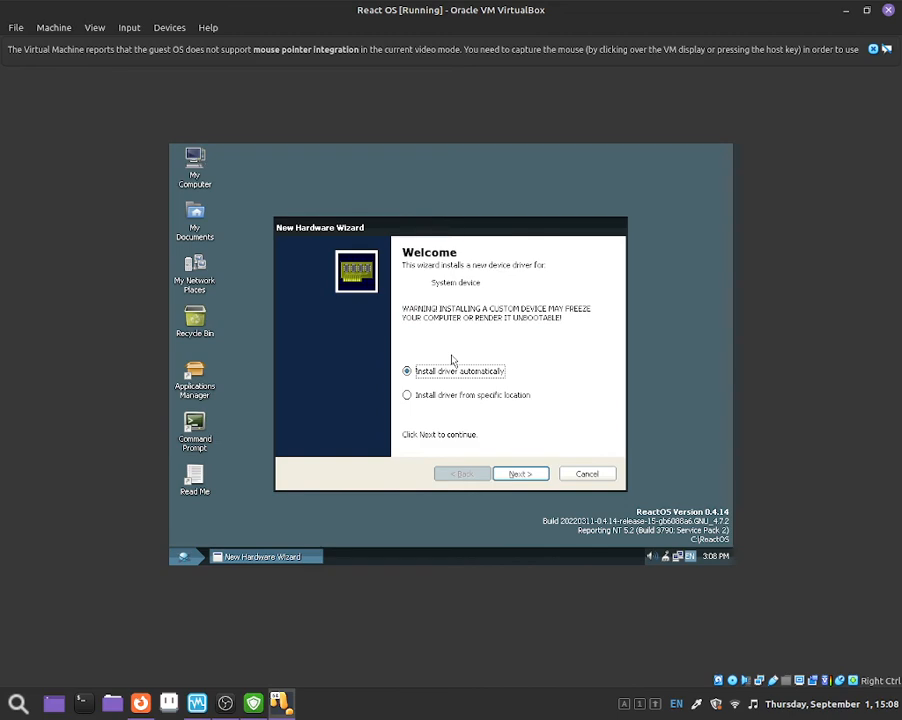
Cancel the New Hardware Wizard for the system device without installing any driver.
left_click_drag(432, 230, 433, 218)
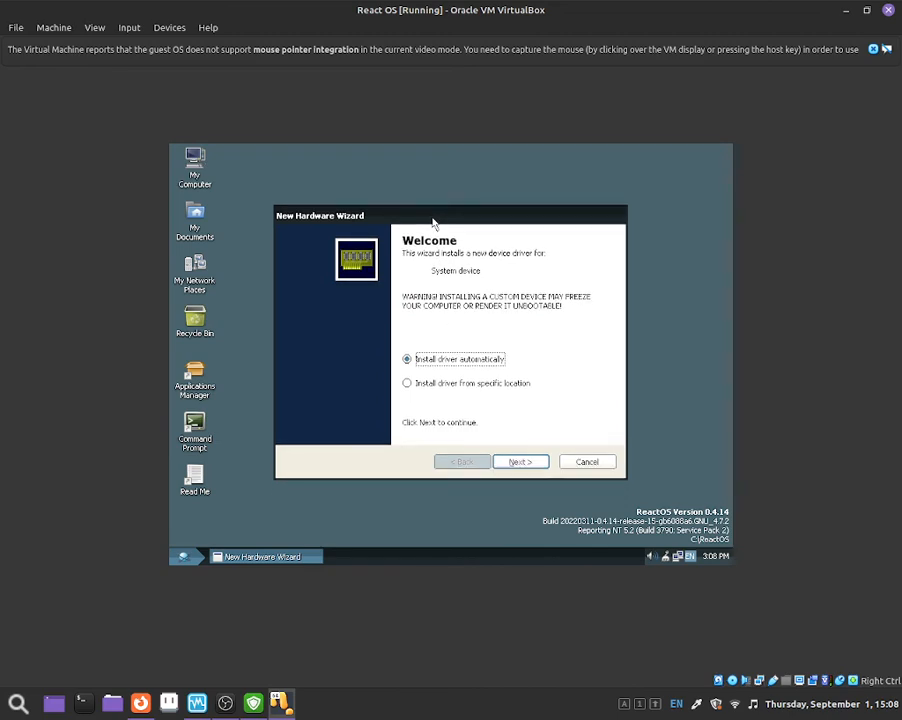
left_click(580, 462)
left_click(576, 473)
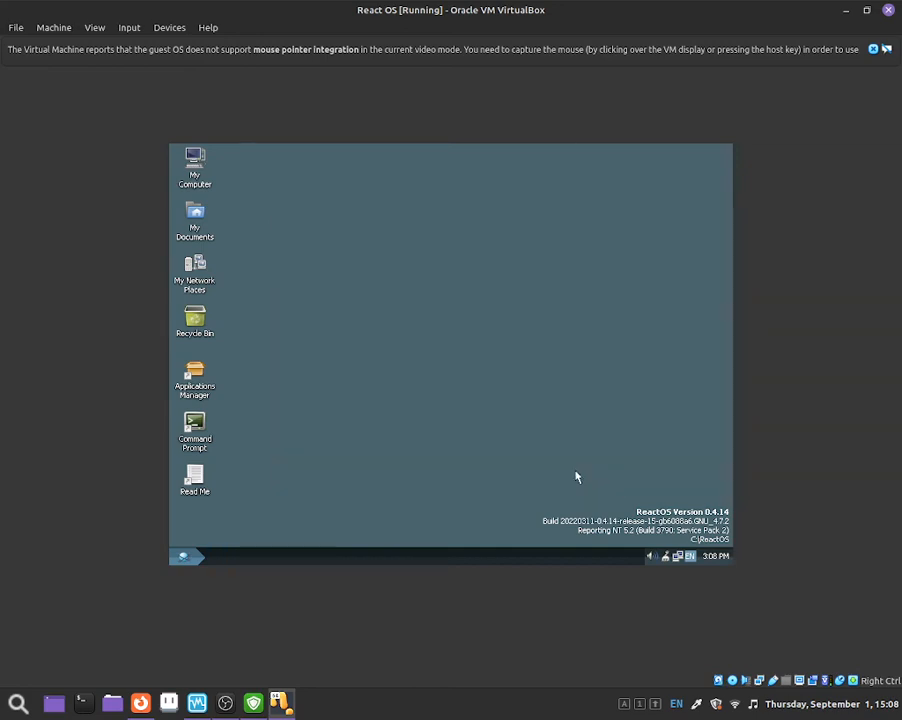
left_click_drag(475, 395, 628, 495)
Launch the WineMine game from the installed ReactOS programs.
left_click(181, 557)
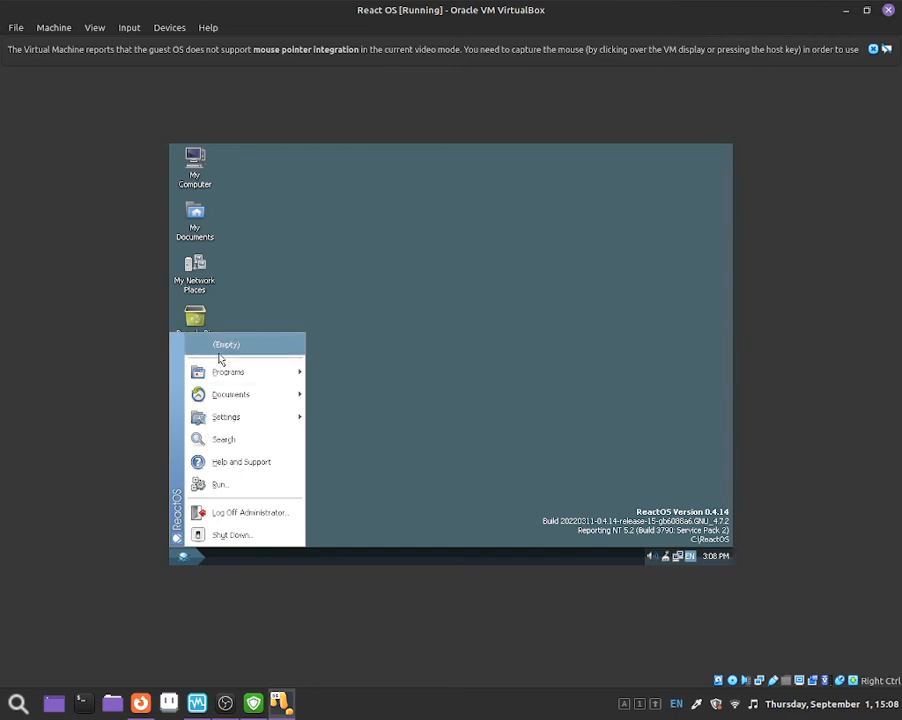
mouse_move(225, 377)
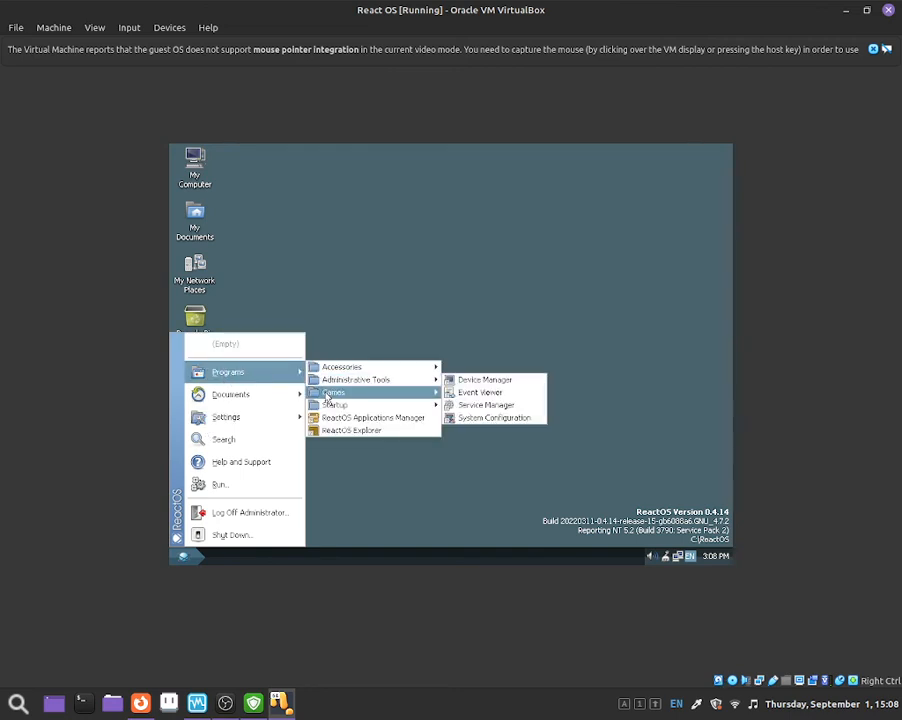
mouse_move(330, 394)
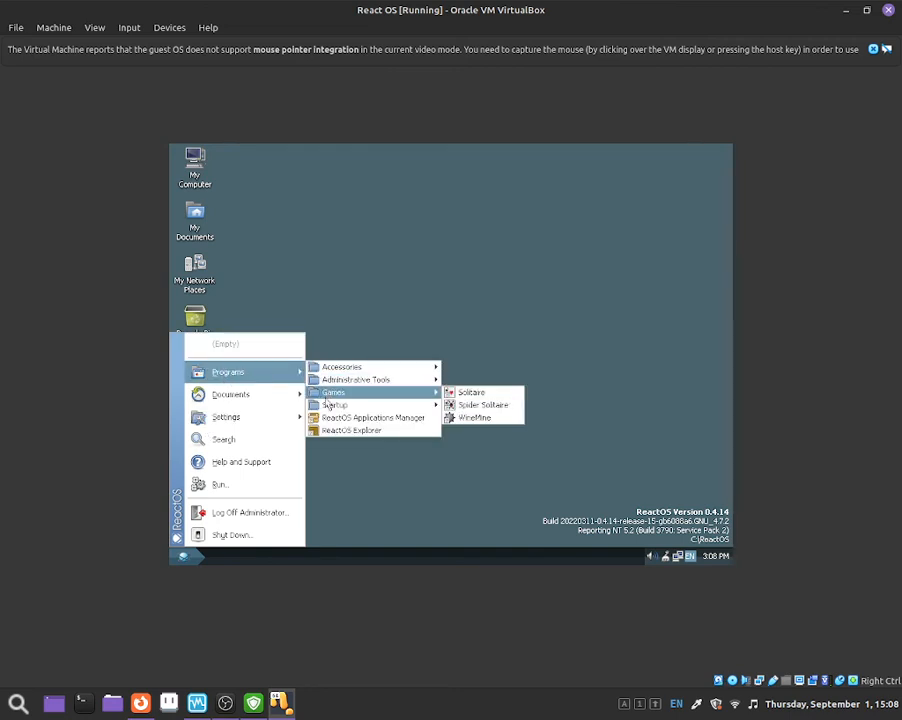
left_click(470, 418)
Play a round of WineMine by uncovering squares in the middle and upper part of the board.
left_click(213, 261)
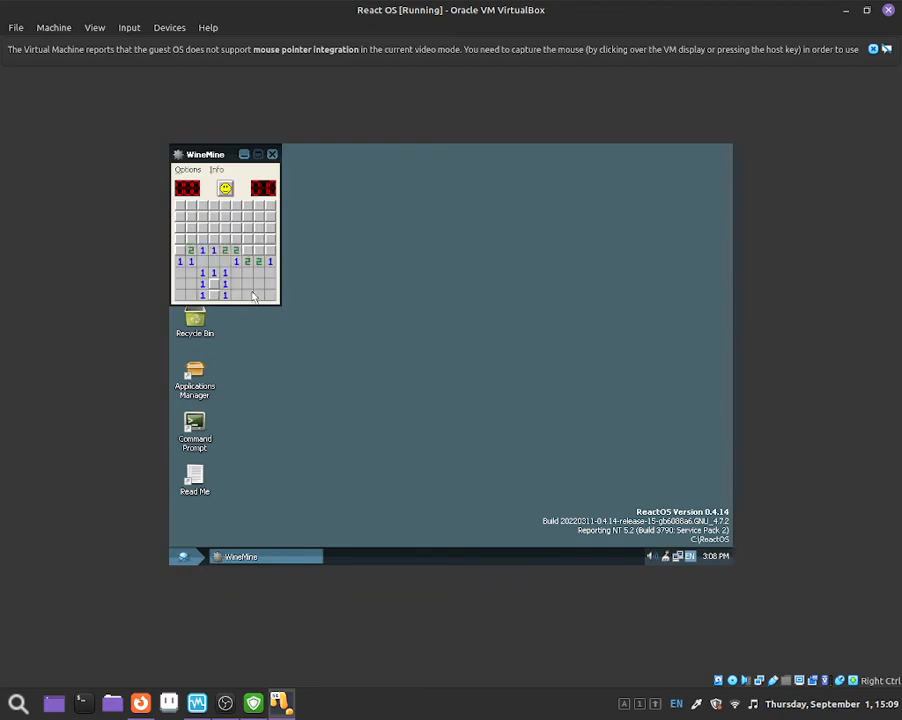
left_click(237, 230)
left_click(228, 208)
left_click(226, 229)
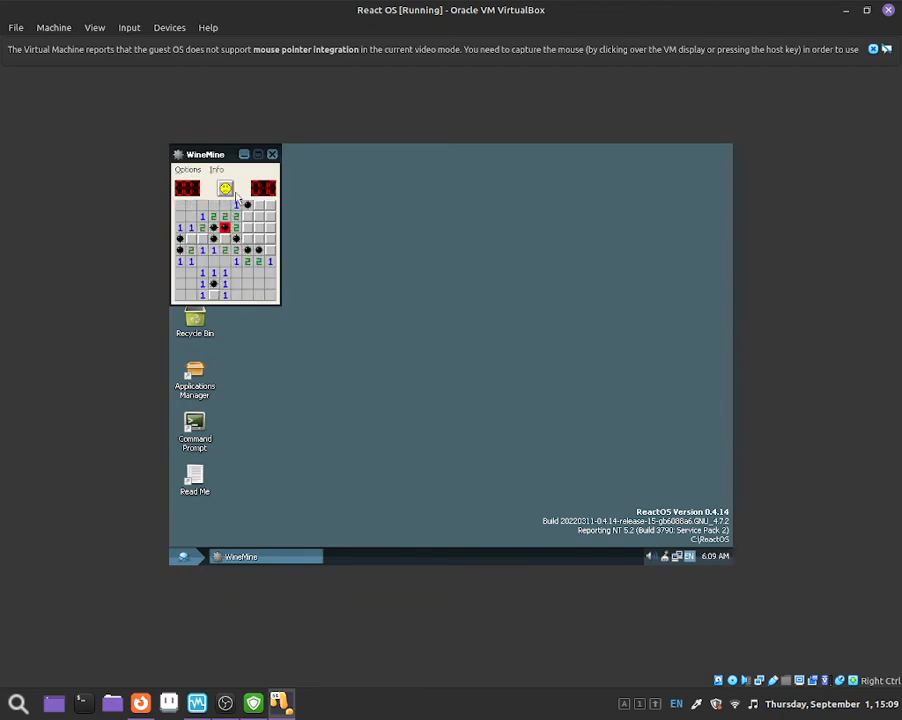
Start a new WineMine round and uncover squares across the upper, middle and lower parts of the board.
left_click(231, 193)
left_click(258, 239)
left_click(233, 217)
left_click(215, 262)
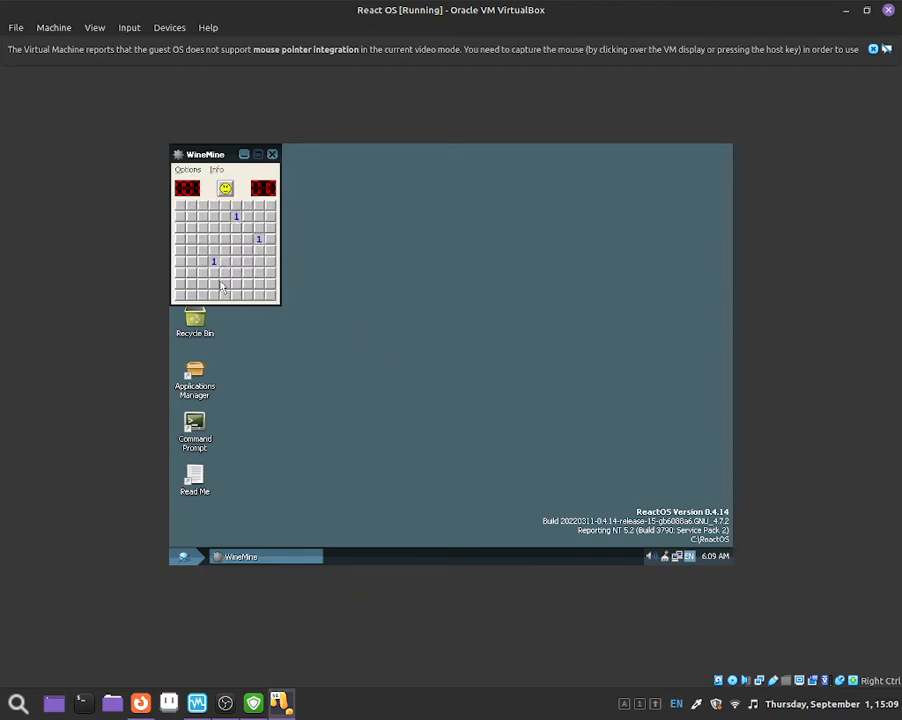
left_click(223, 296)
left_click(247, 272)
left_click(258, 261)
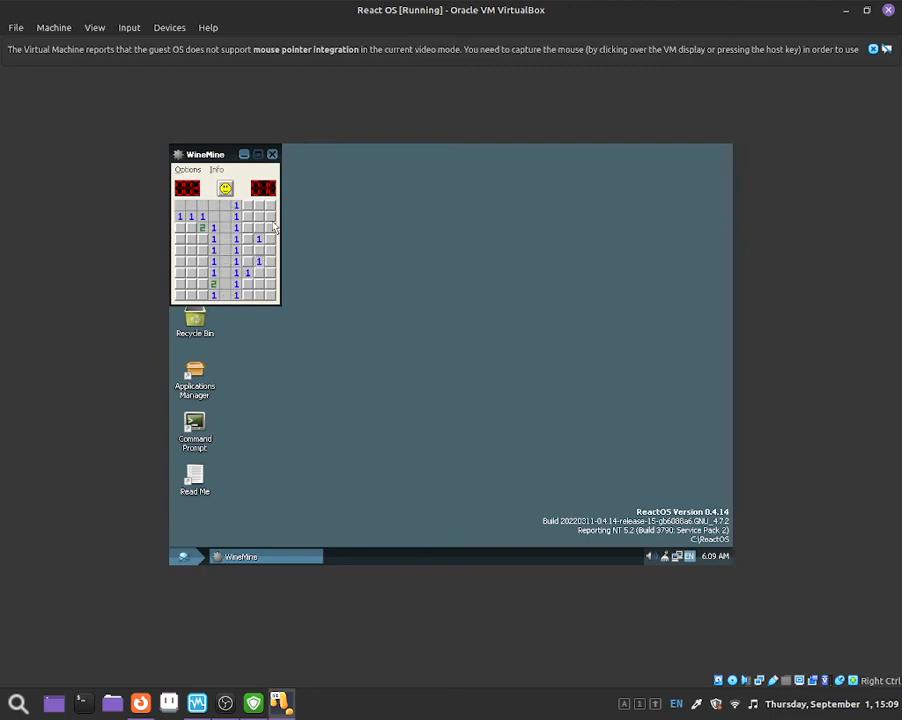
left_click(269, 216)
Move the WineMine window clear of the desktop icons, and reset and close the game.
left_click_drag(209, 155, 409, 206)
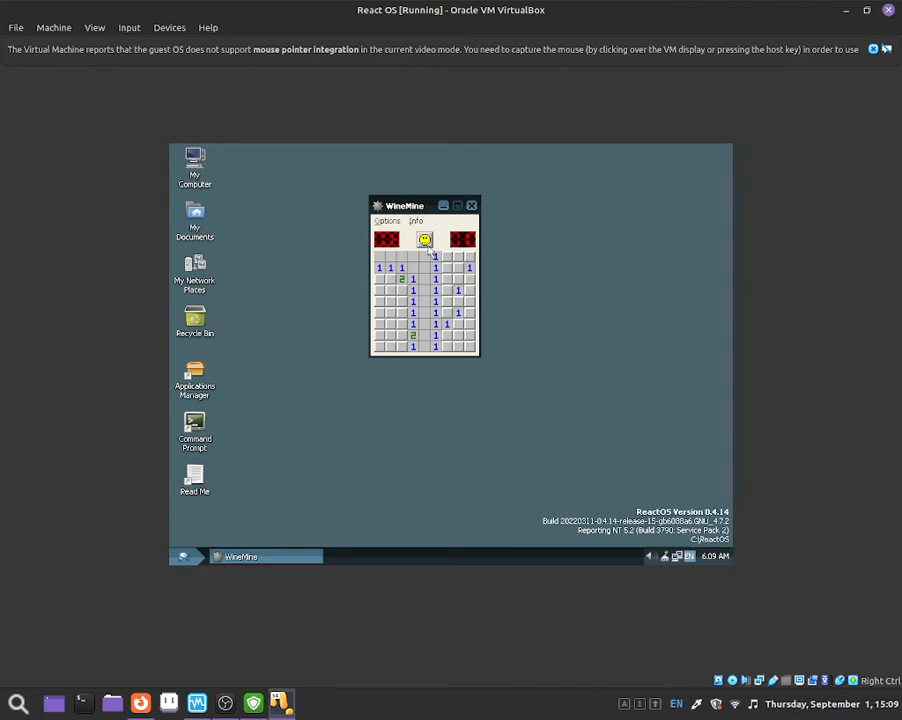
left_click(425, 242)
left_click(471, 205)
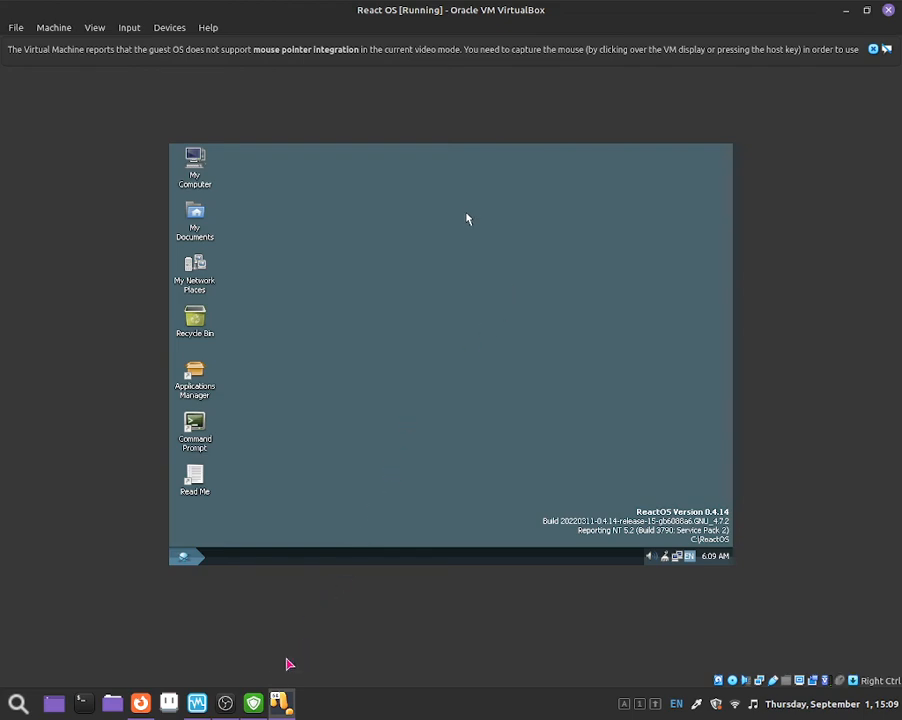
left_click(226, 703)
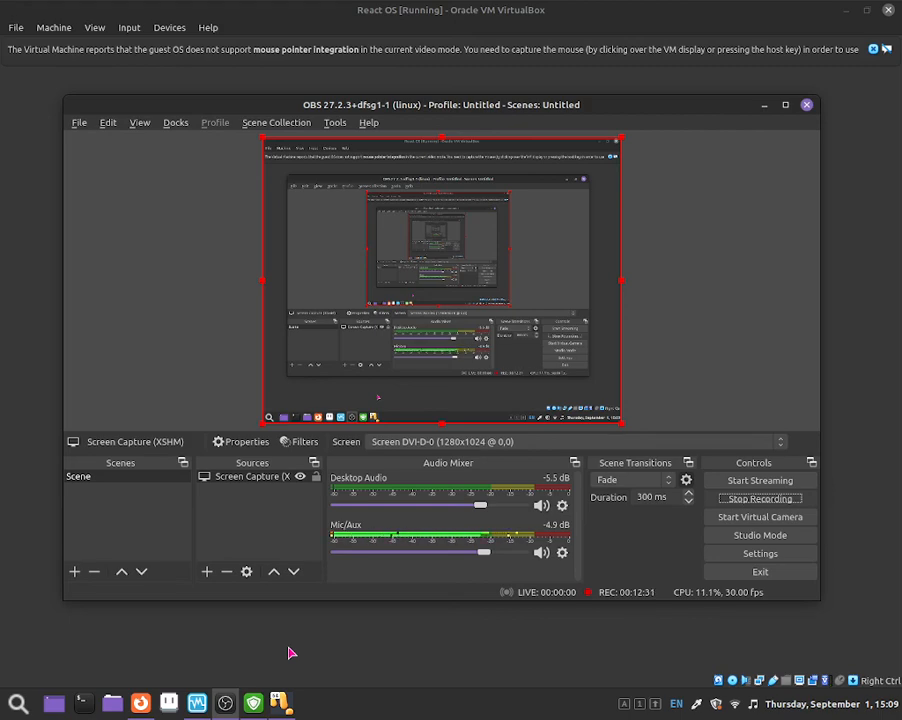
left_click(290, 652)
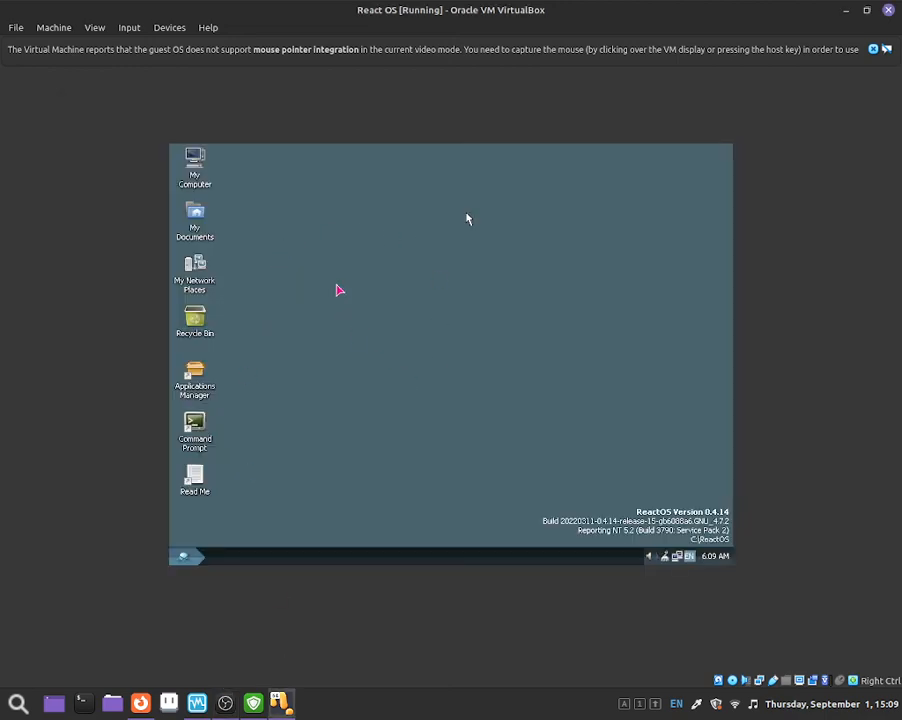
left_click(232, 707)
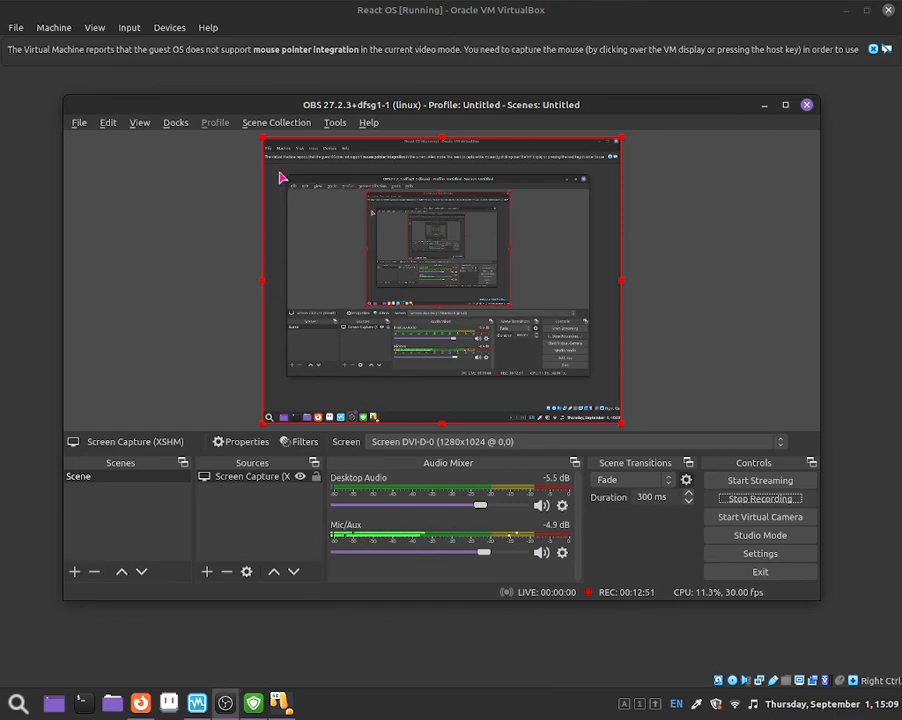
left_click_drag(310, 104, 324, 134)
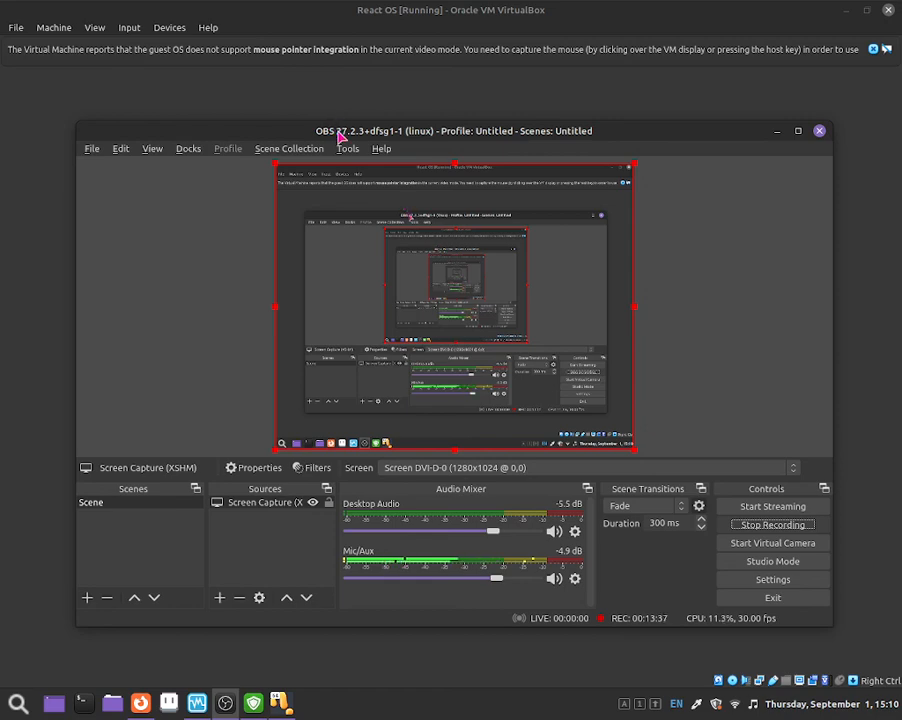
mouse_move(338, 131)
left_mouse_down()
mouse_move(343, 112)
mouse_move(331, 114)
left_mouse_up()
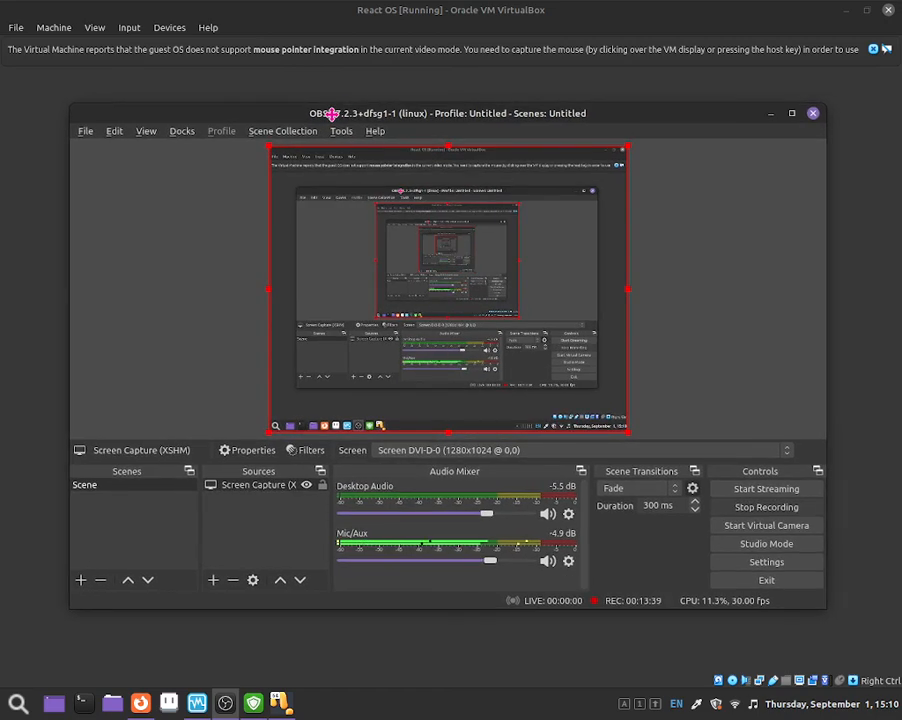